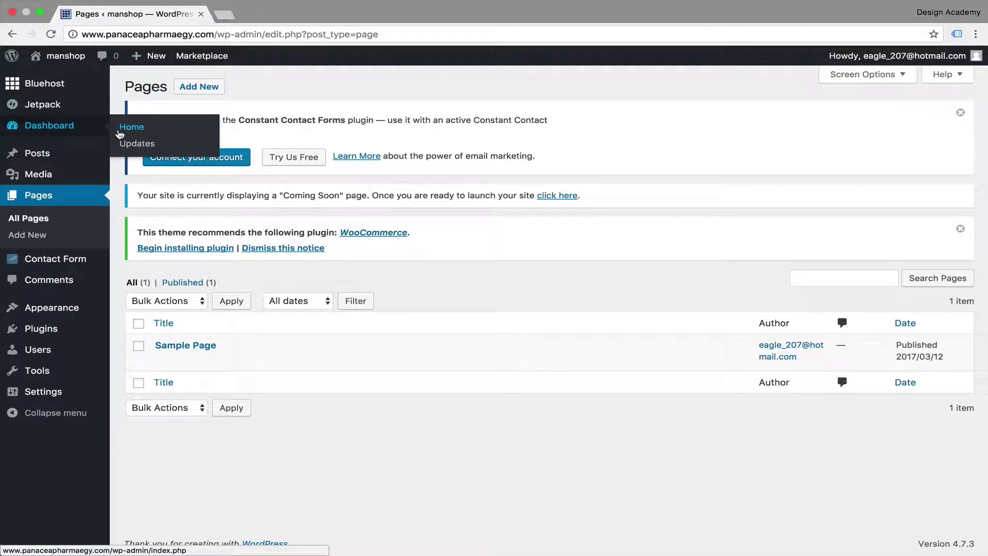
# Select all pages and bulk-trash the default Sample Page
pyautogui.click(26, 202)
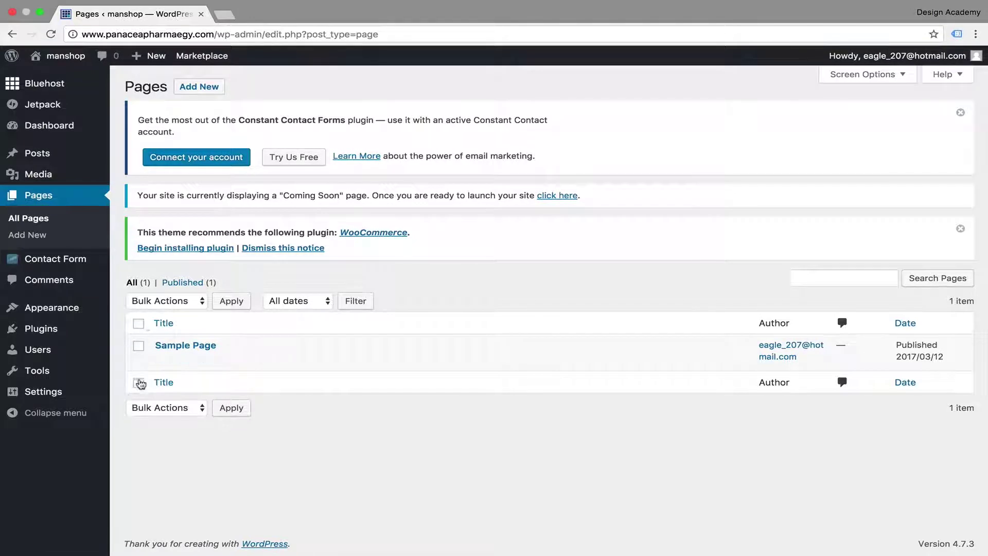
pyautogui.moveTo(141, 352)
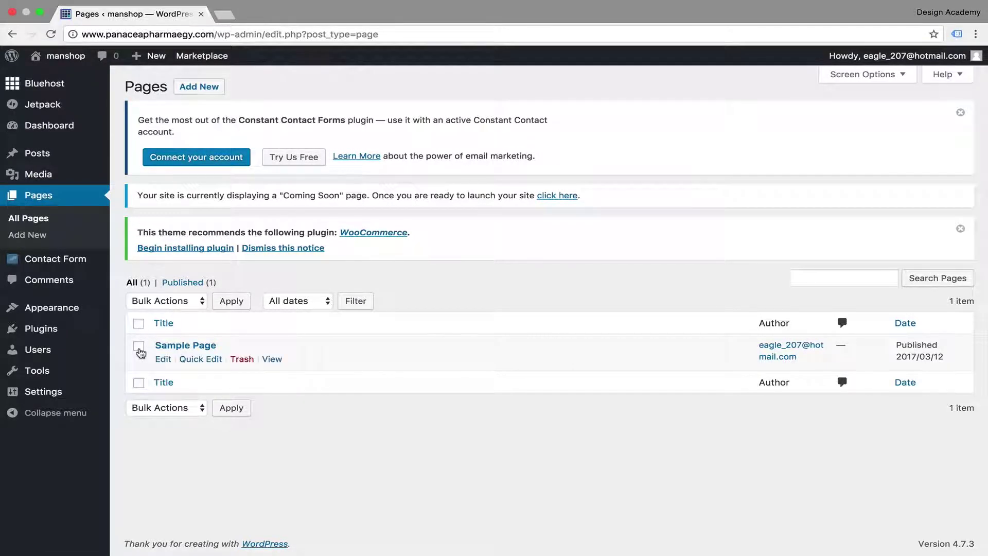
pyautogui.click(139, 324)
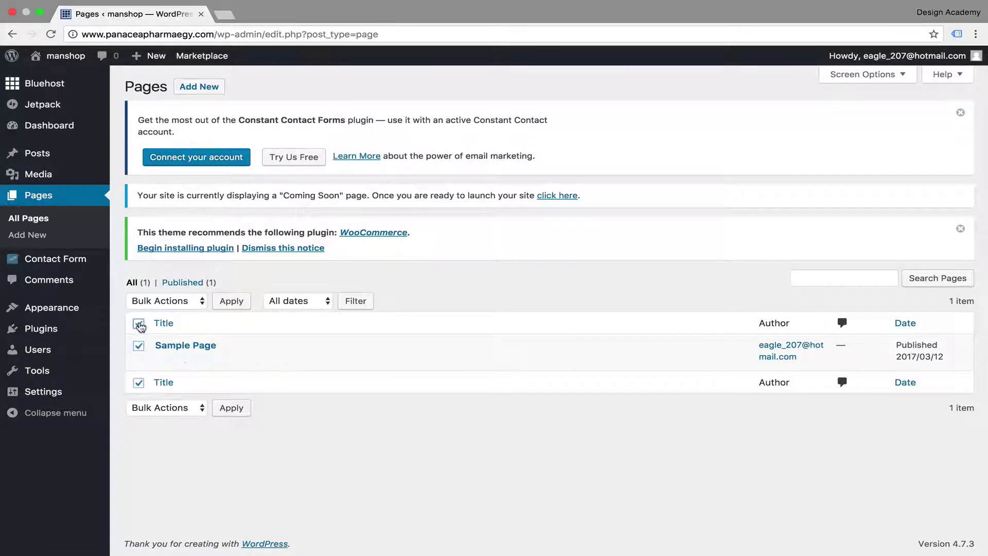
pyautogui.click(204, 303)
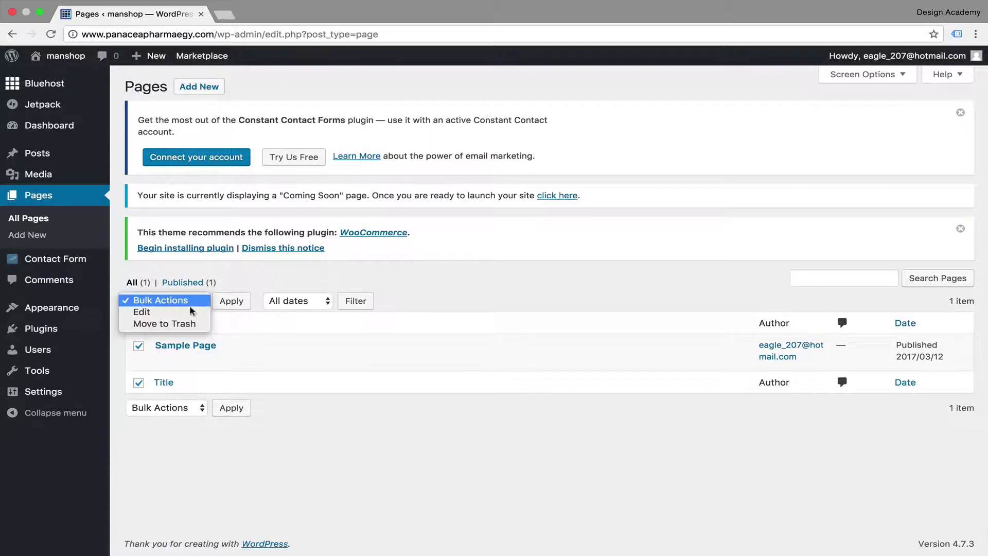
pyautogui.click(179, 323)
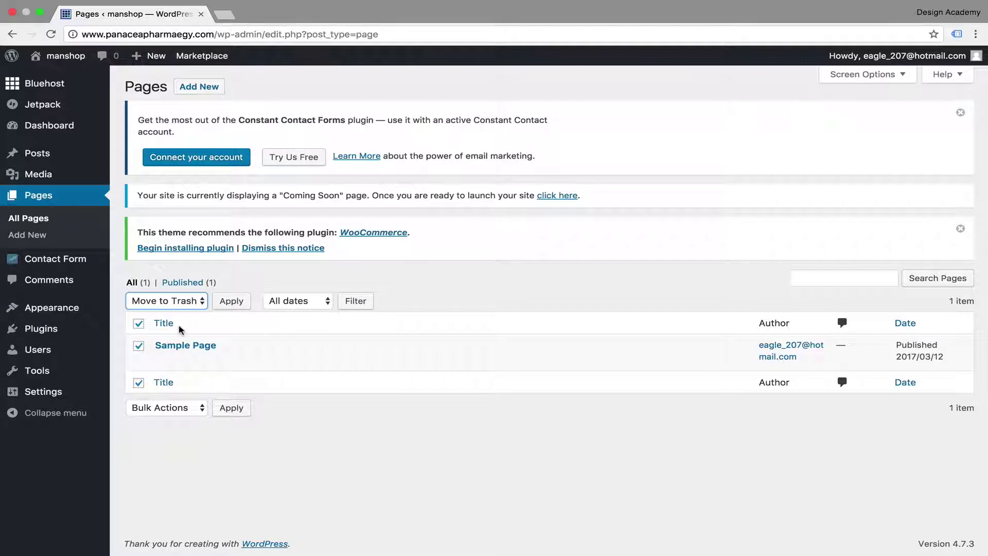
pyautogui.click(229, 407)
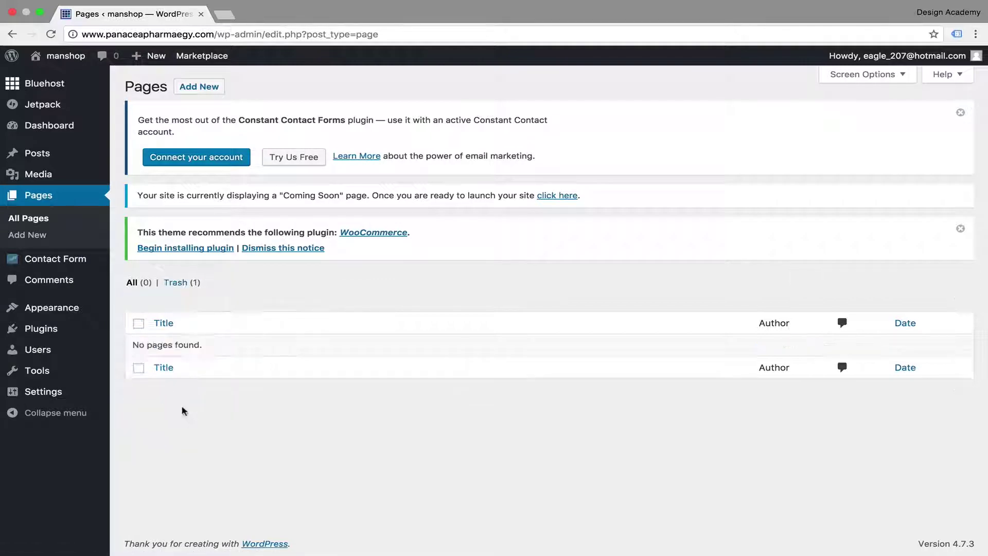
# Publish a new About Us page with the About us page template
pyautogui.click(28, 240)
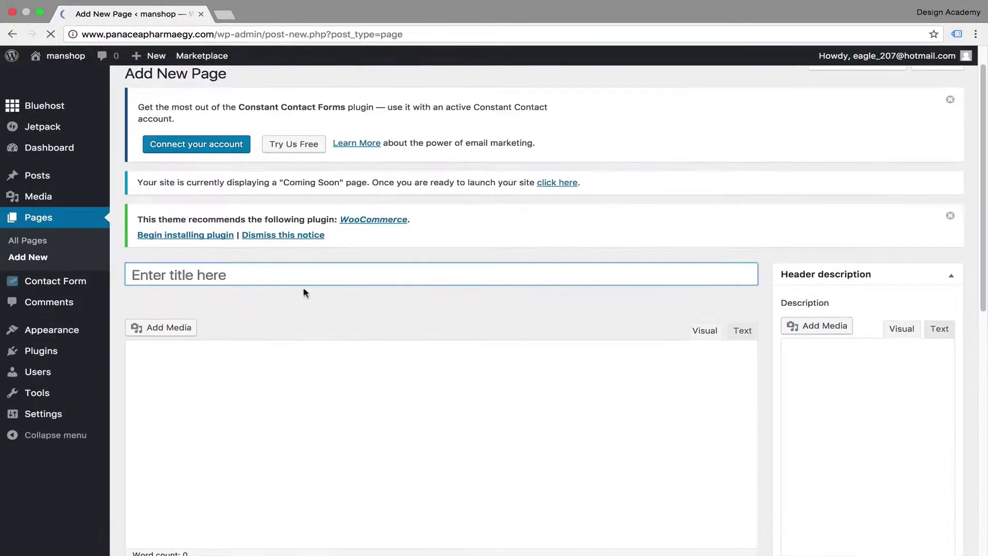
pyautogui.write('About Us')
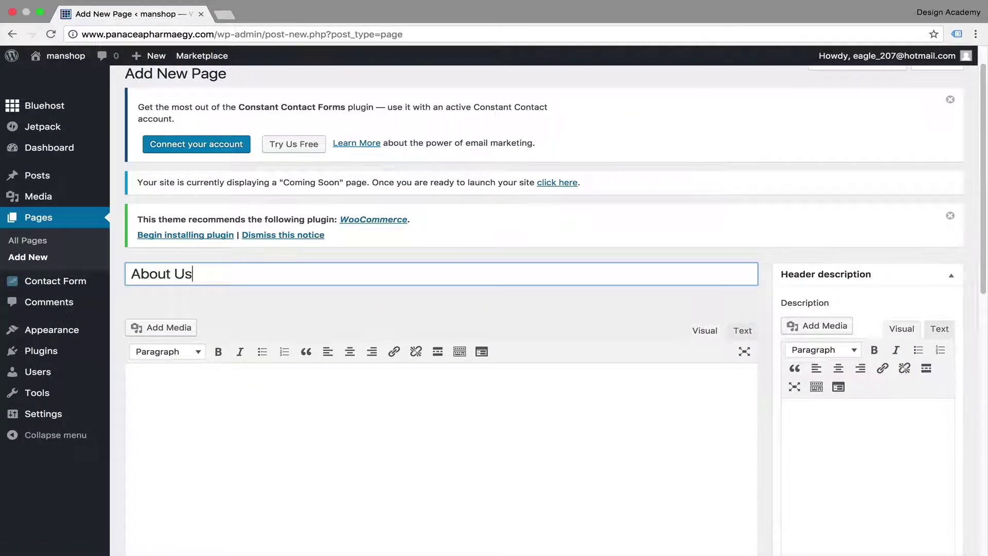
pyautogui.scroll(-2, 647, 315)
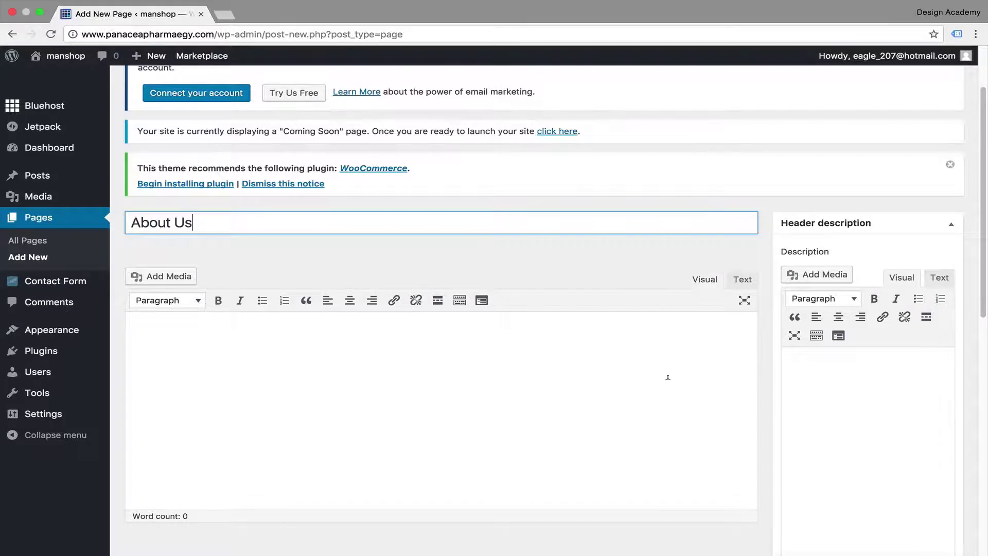
pyautogui.scroll(-10, 667, 377)
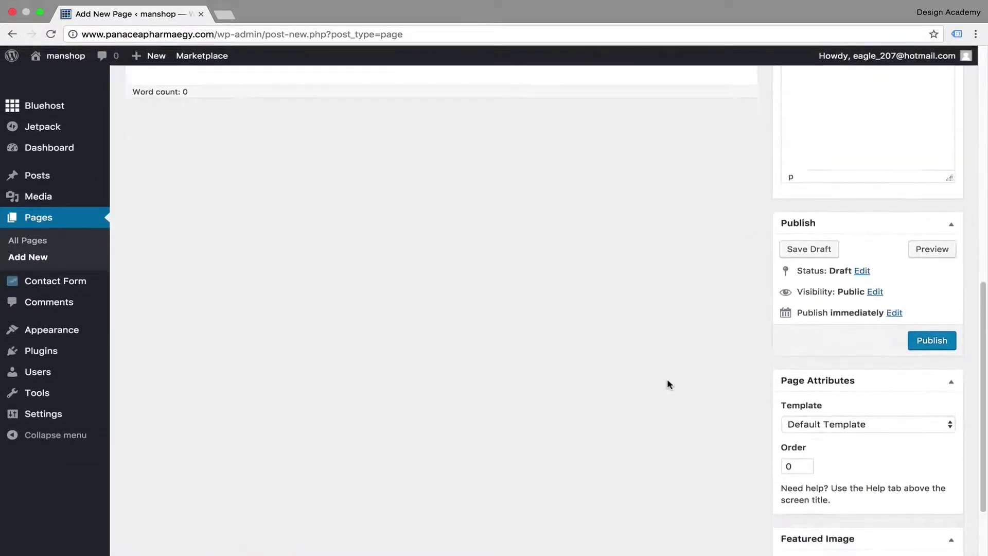
pyautogui.scroll(-1, 667, 384)
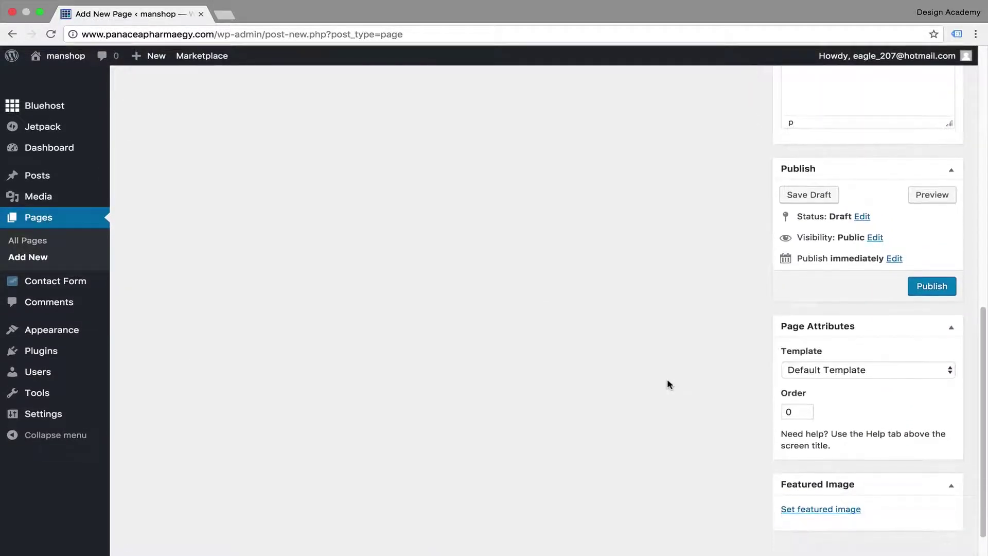
pyautogui.click(951, 369)
pyautogui.click(891, 382)
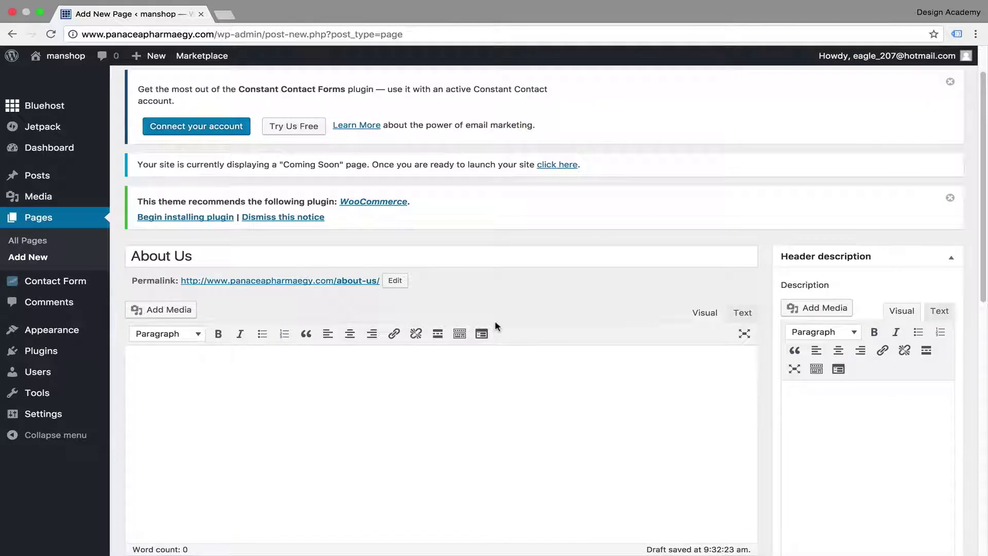
pyautogui.scroll(-2, 495, 327)
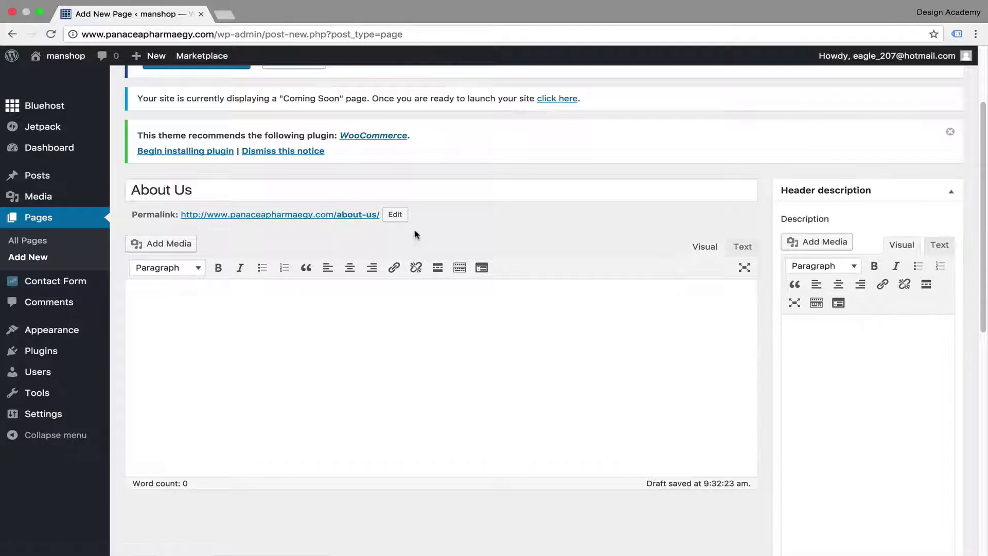
pyautogui.scroll(-5, 525, 258)
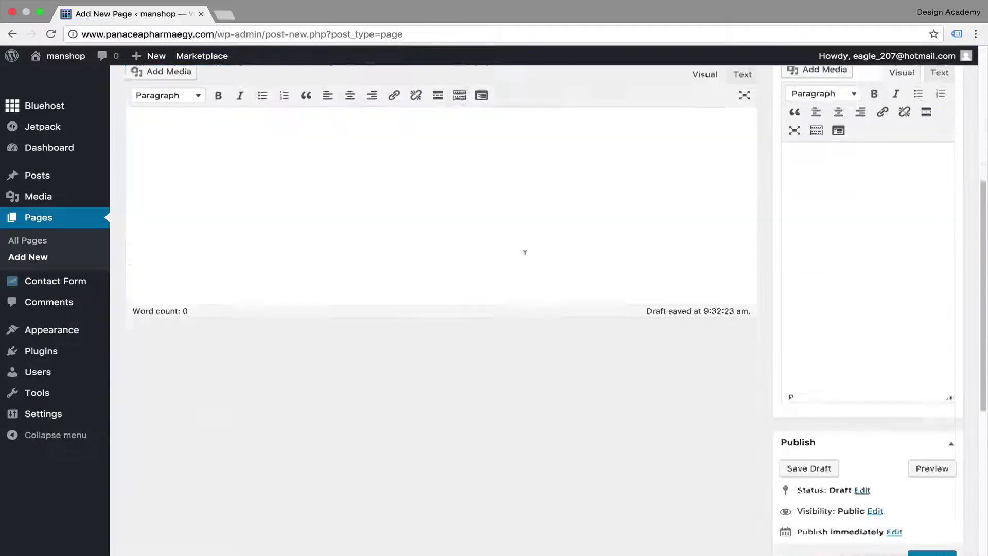
pyautogui.scroll(-5, 525, 259)
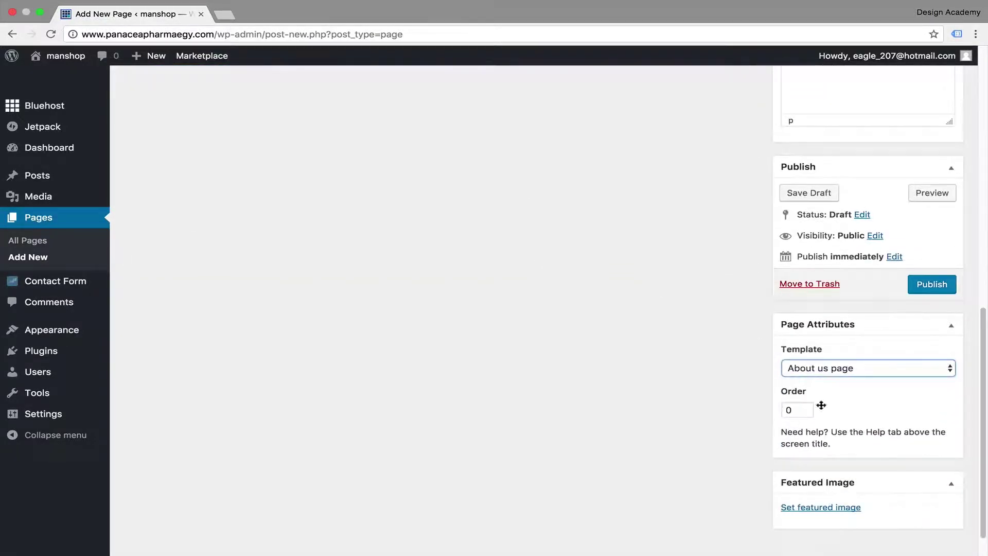
pyautogui.click(942, 288)
pyautogui.click(37, 221)
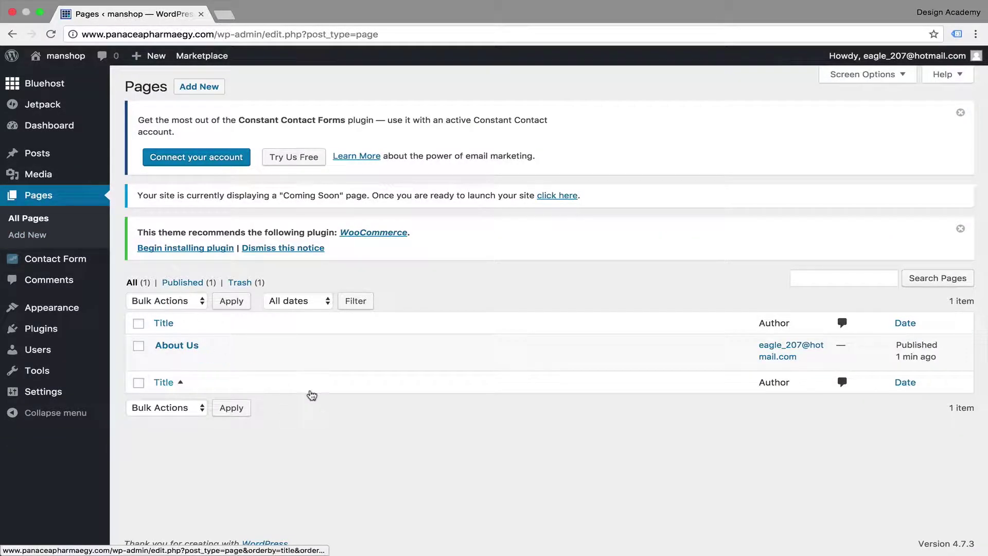
pyautogui.moveTo(65, 56)
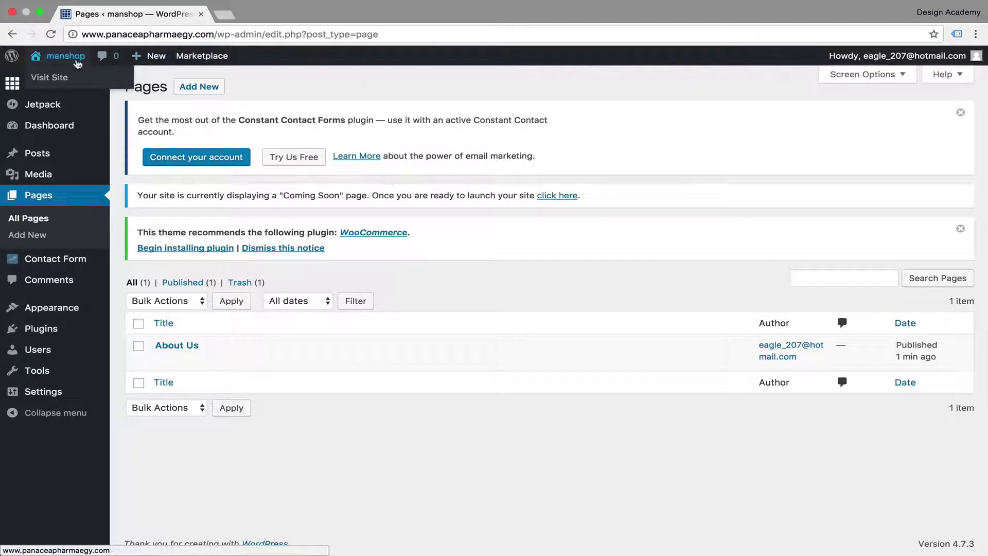
# Open the live manshop site in a new tab, then return to the admin pages list
pyautogui.rightClick(60, 74)
pyautogui.click(76, 82)
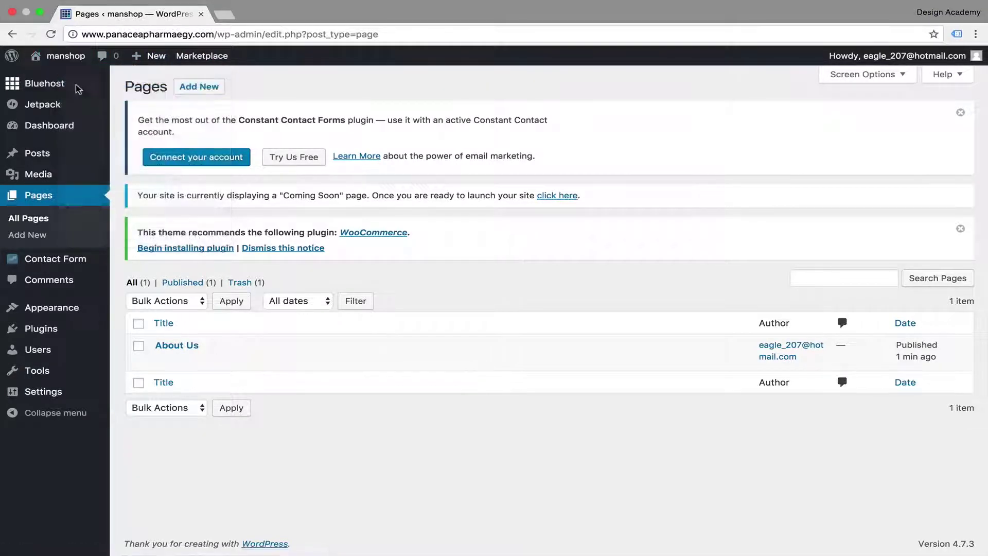
pyautogui.click(291, 13)
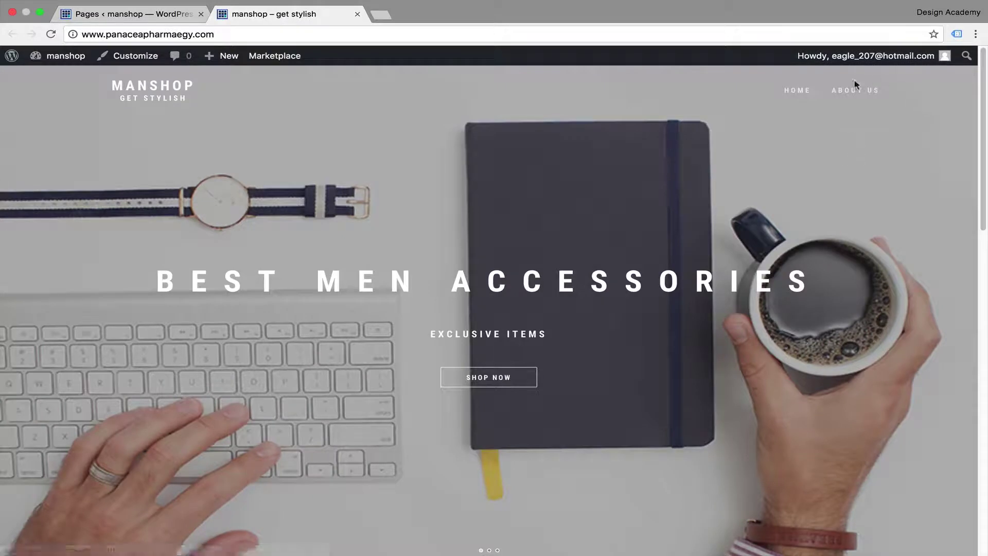
pyautogui.click(156, 20)
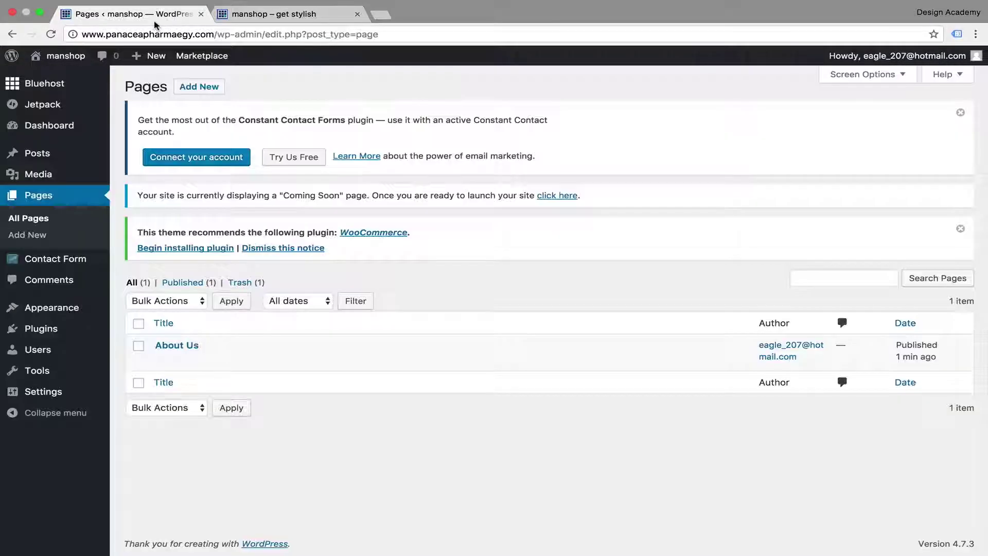
# Publish a Contact Us page with the Contact page template and return to All Pages
pyautogui.click(31, 235)
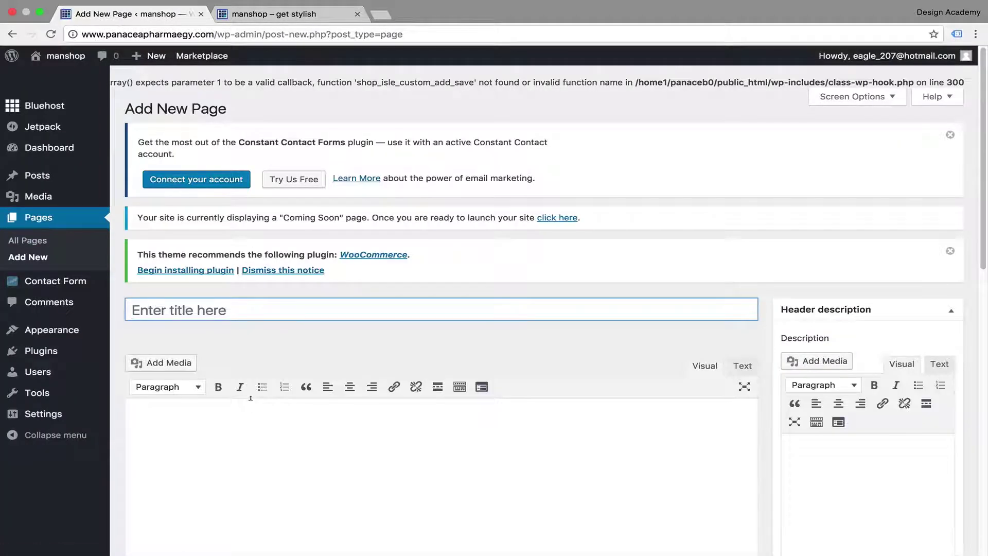
pyautogui.write('Contact Us')
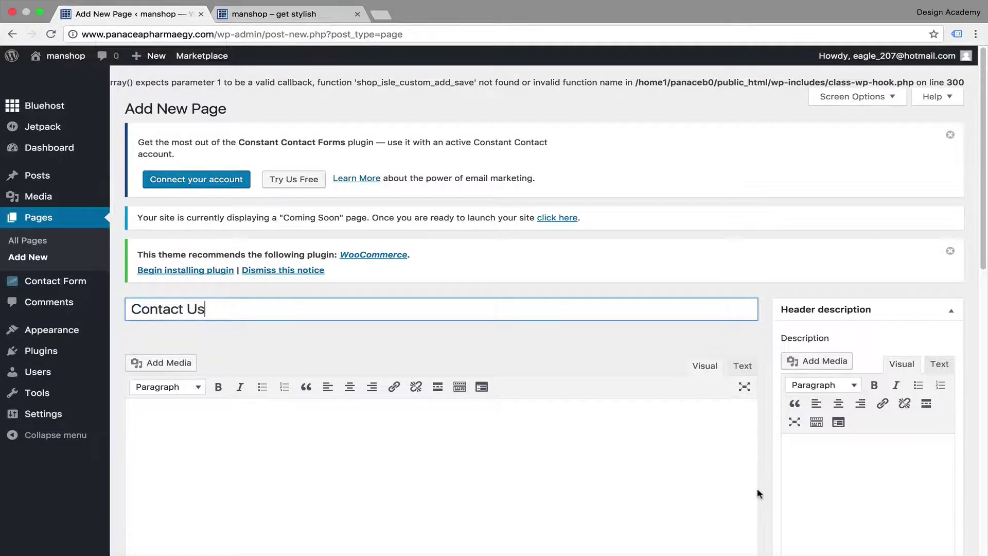
pyautogui.scroll(-5, 757, 489)
pyautogui.scroll(-1, 757, 490)
pyautogui.scroll(-3, 758, 489)
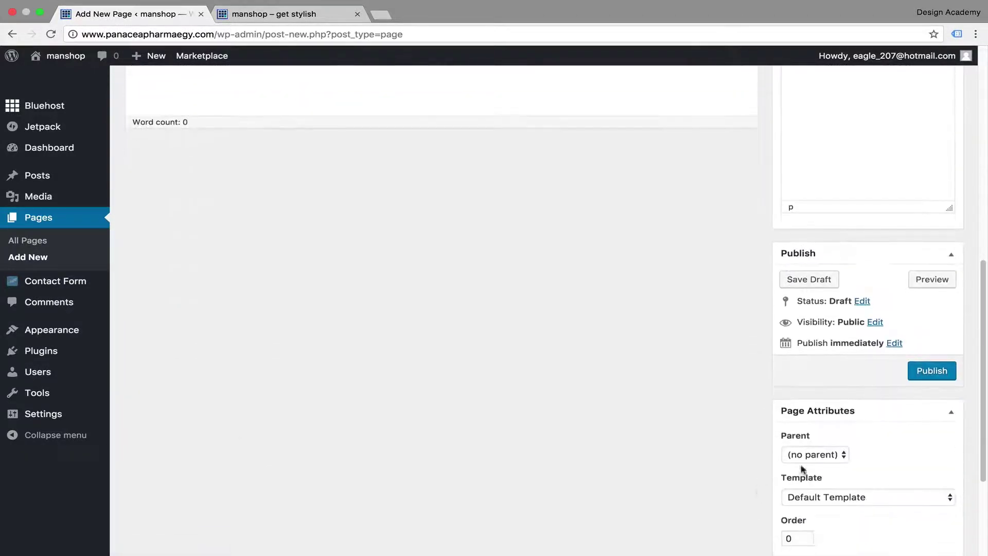
pyautogui.click(949, 499)
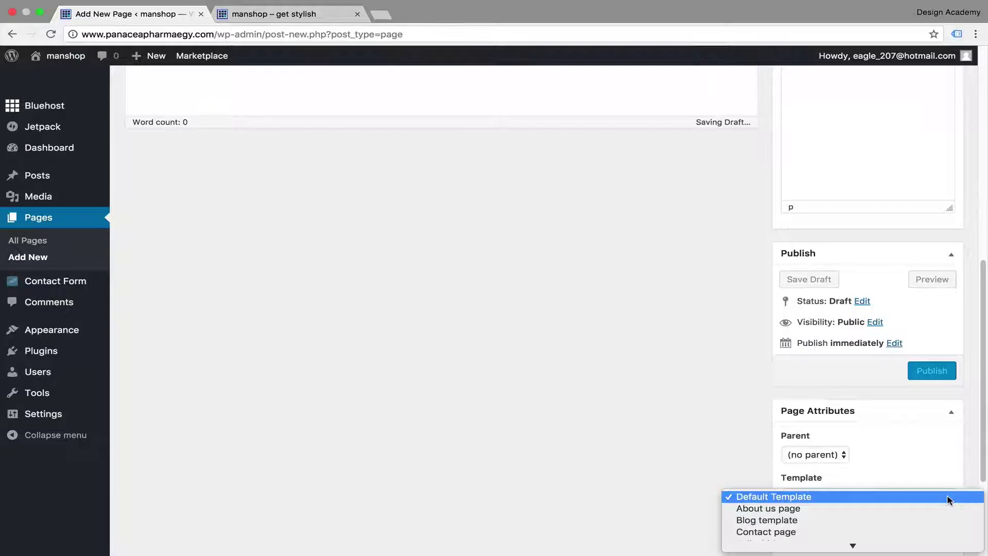
pyautogui.click(890, 532)
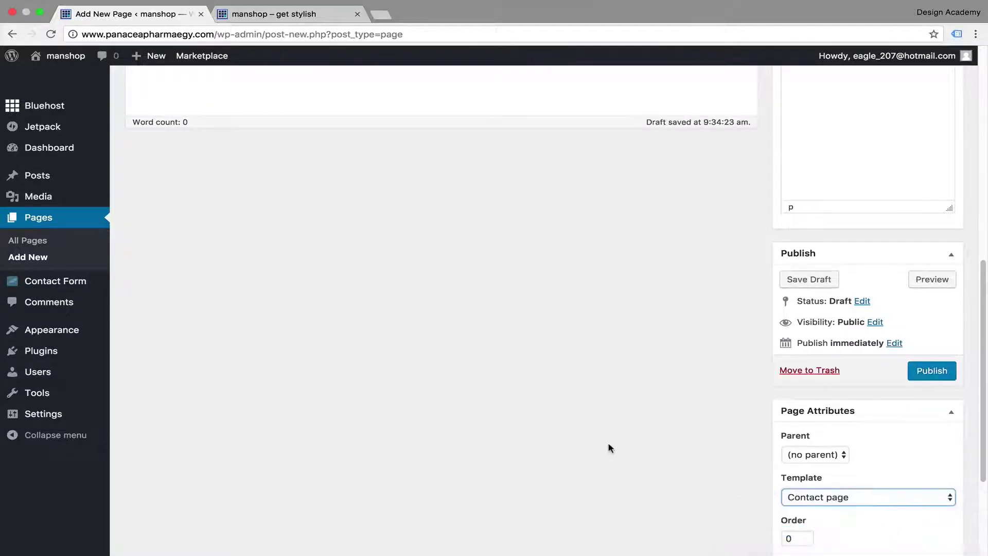
pyautogui.scroll(-4, 608, 448)
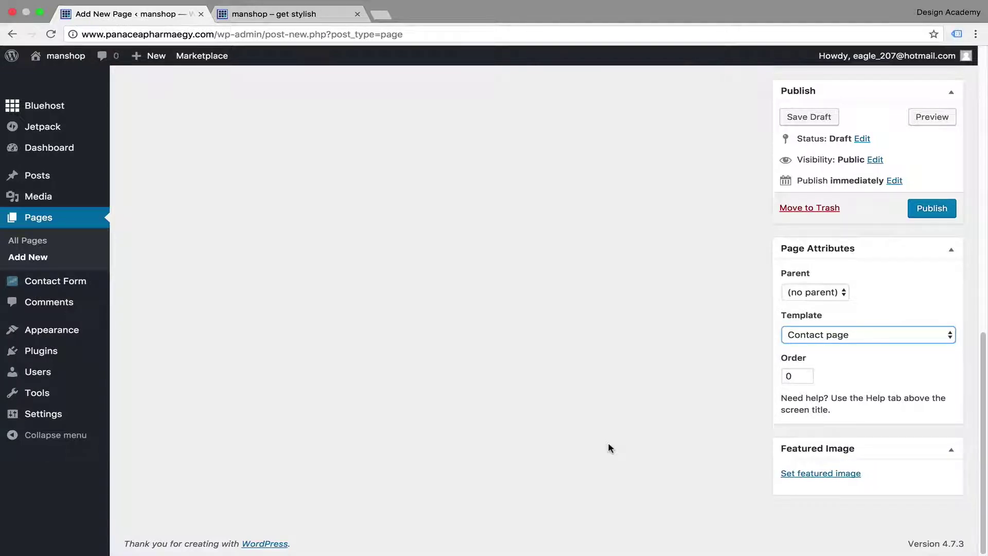
pyautogui.scroll(3, 609, 448)
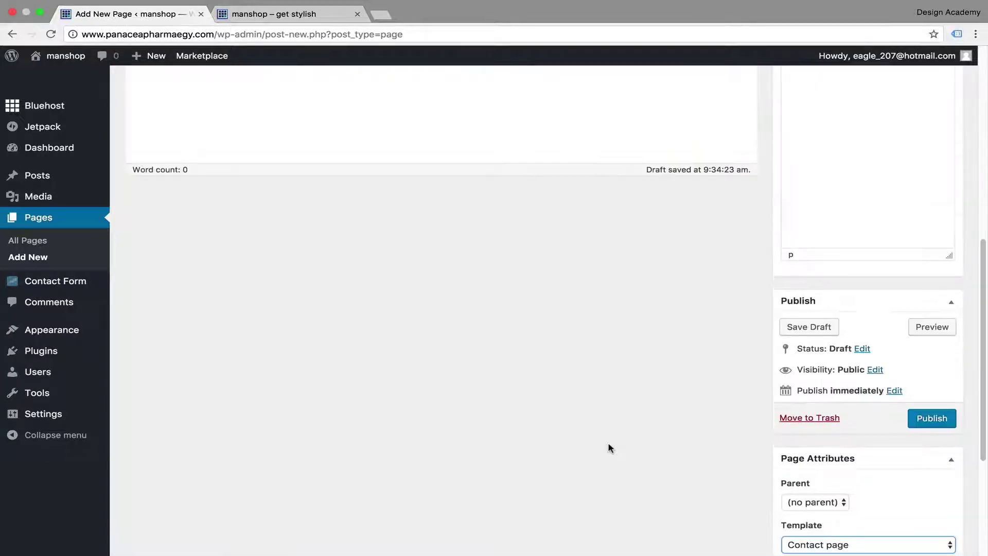
pyautogui.click(944, 425)
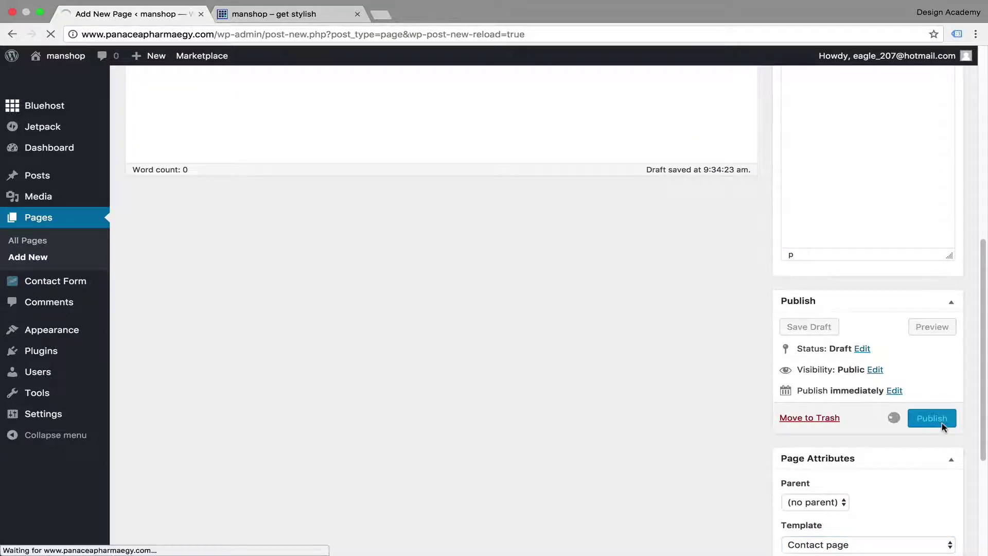
pyautogui.click(32, 245)
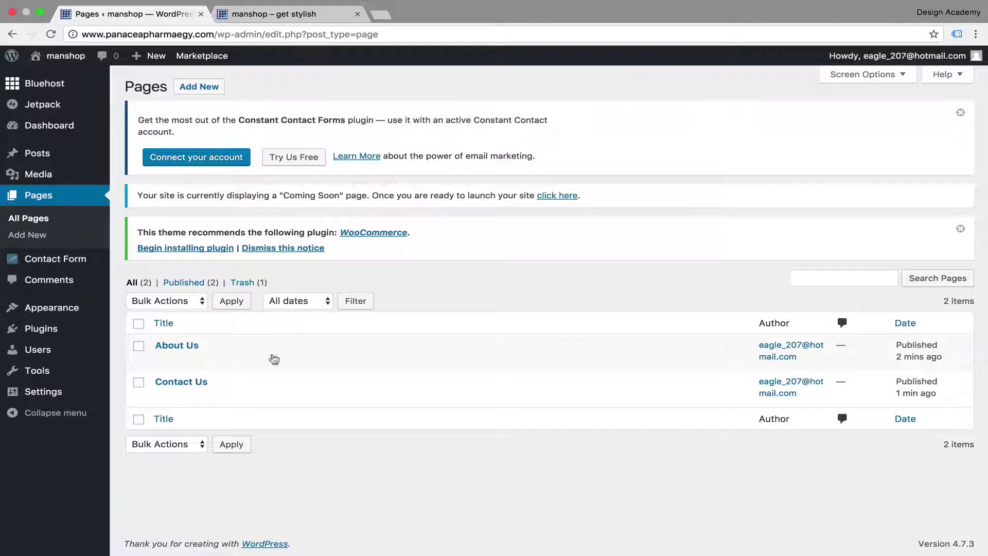
# Close the earlier preview and open the live manshop site in a separate tab
pyautogui.click(356, 13)
pyautogui.moveTo(66, 56)
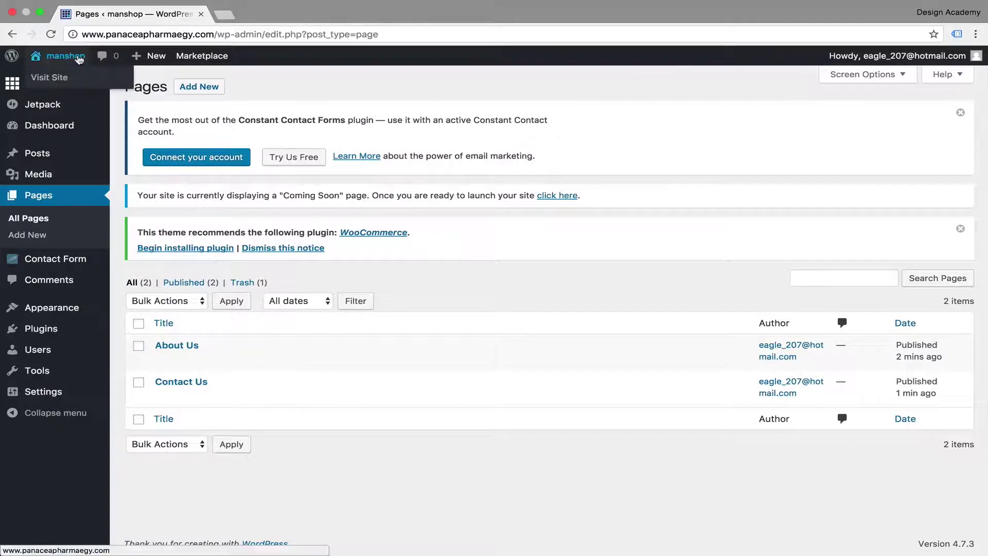
pyautogui.rightClick(56, 75)
pyautogui.click(71, 82)
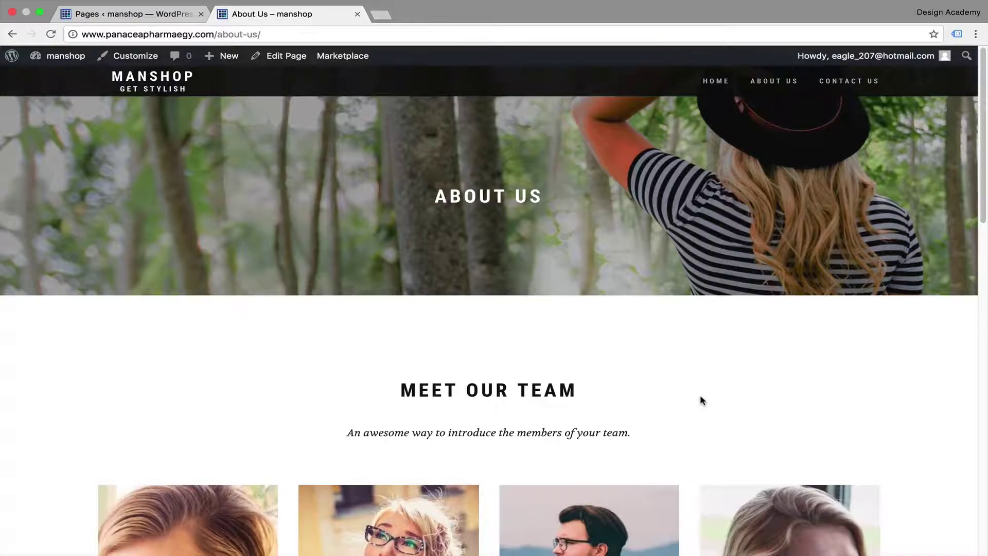
pyautogui.scroll(-6, 701, 398)
pyautogui.scroll(-6, 701, 400)
pyautogui.scroll(2, 700, 400)
pyautogui.scroll(10, 700, 400)
pyautogui.scroll(-1, 227, 419)
pyautogui.scroll(-5, 225, 420)
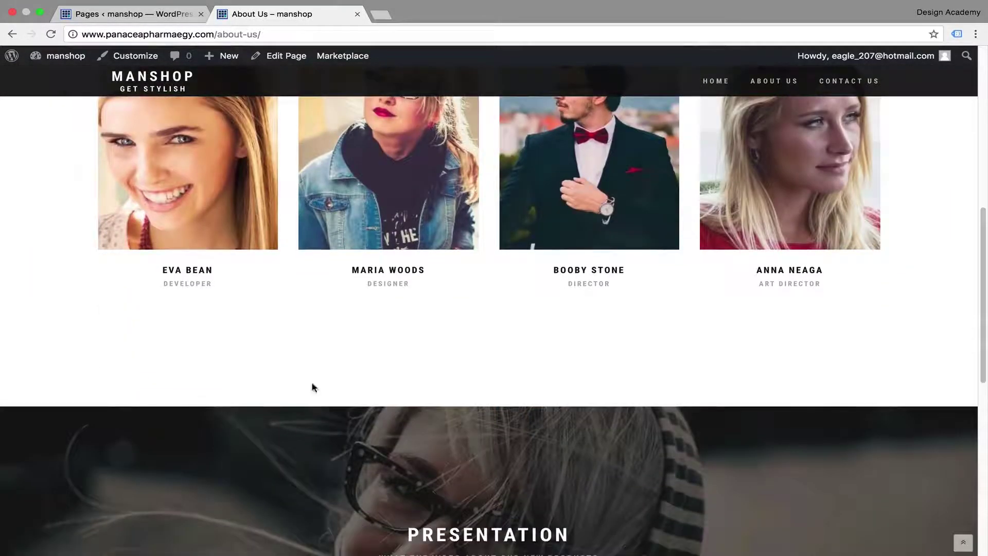
pyautogui.scroll(-5, 420, 381)
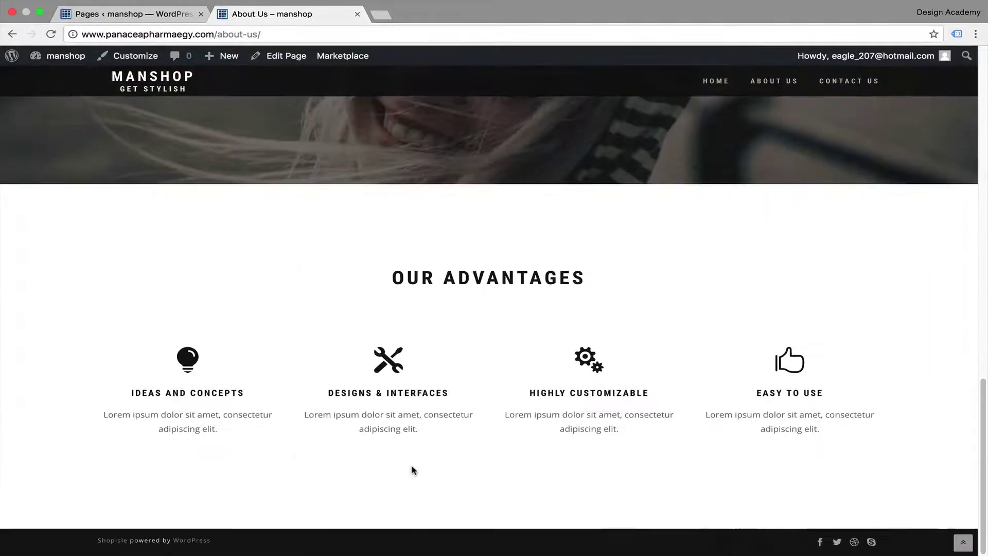
pyautogui.scroll(2, 411, 464)
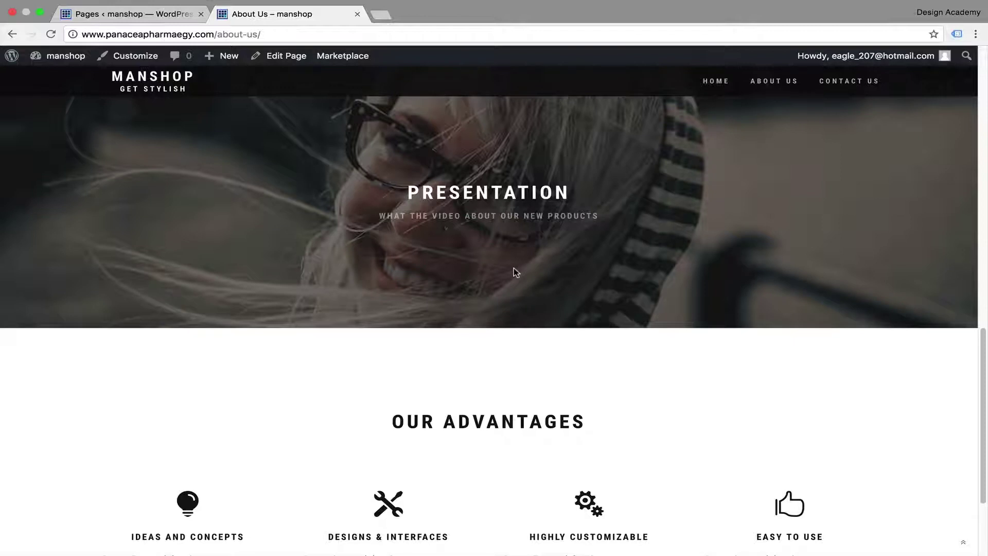
pyautogui.scroll(-2, 515, 272)
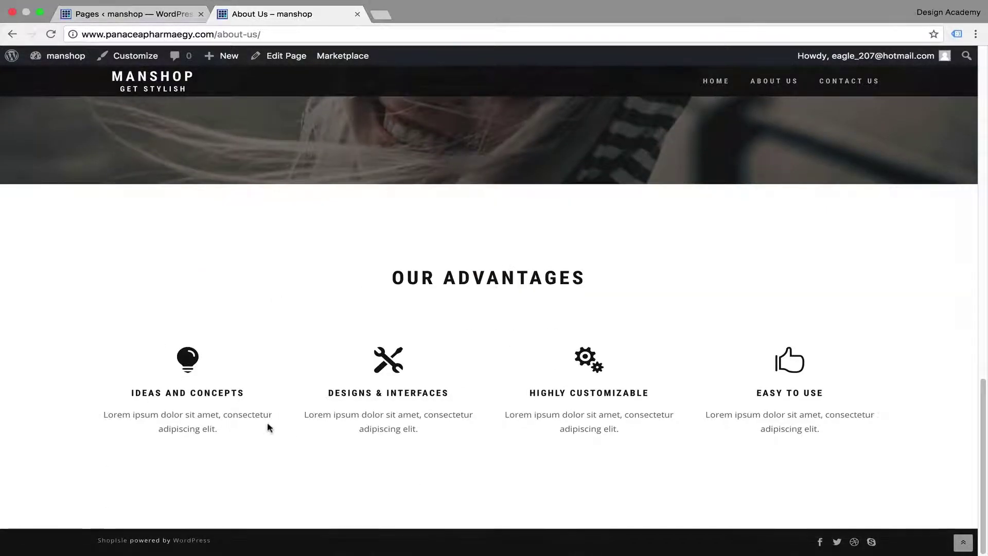
pyautogui.scroll(5, 267, 422)
pyautogui.scroll(7, 267, 423)
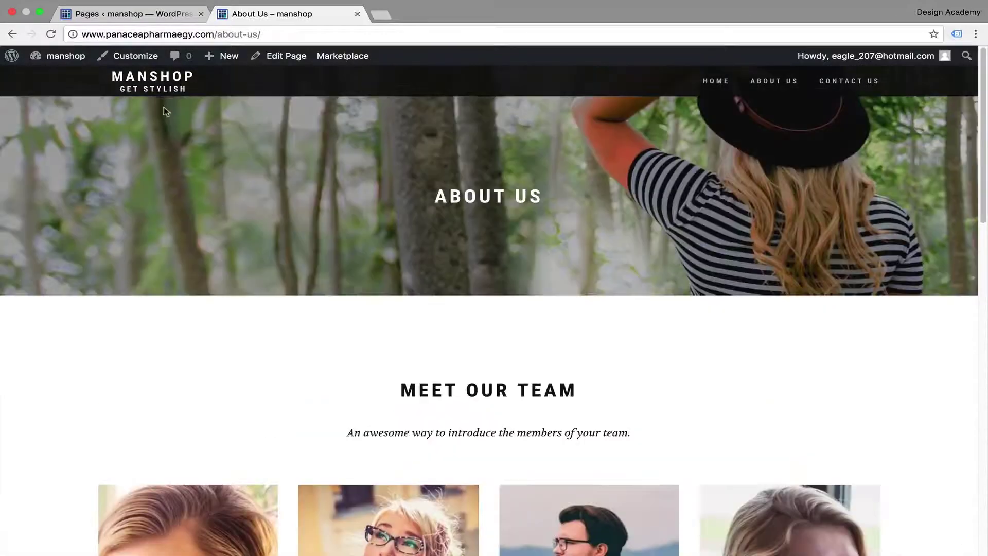
# Open the customizer on the About Us page and show the Header image panel
pyautogui.click(150, 60)
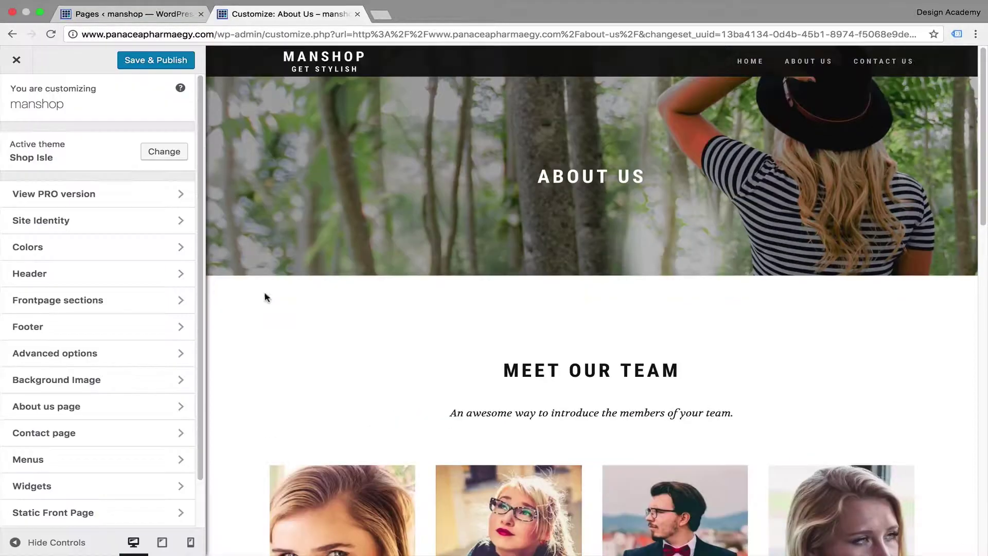
pyautogui.scroll(-3, 277, 319)
pyautogui.scroll(1, 276, 319)
pyautogui.scroll(2, 276, 318)
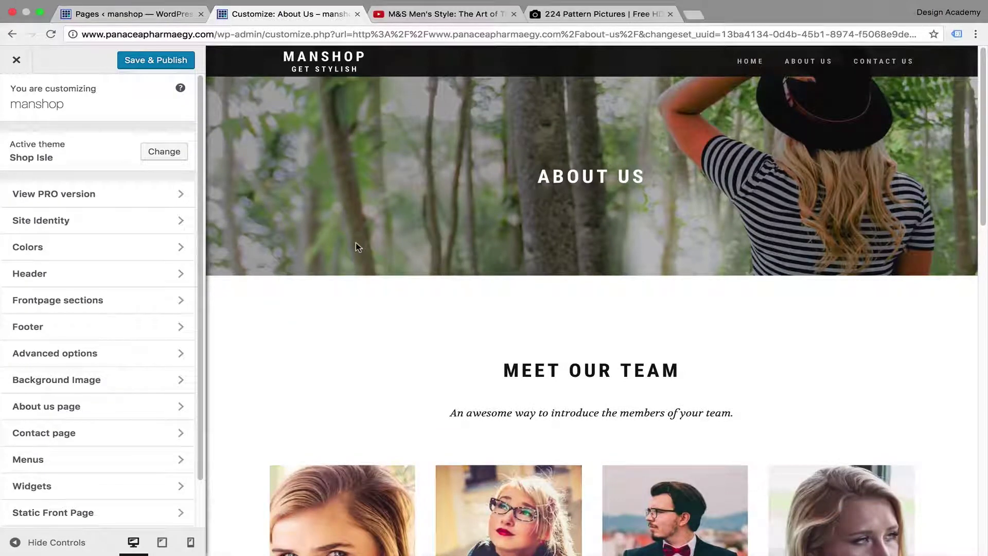
pyautogui.click(110, 279)
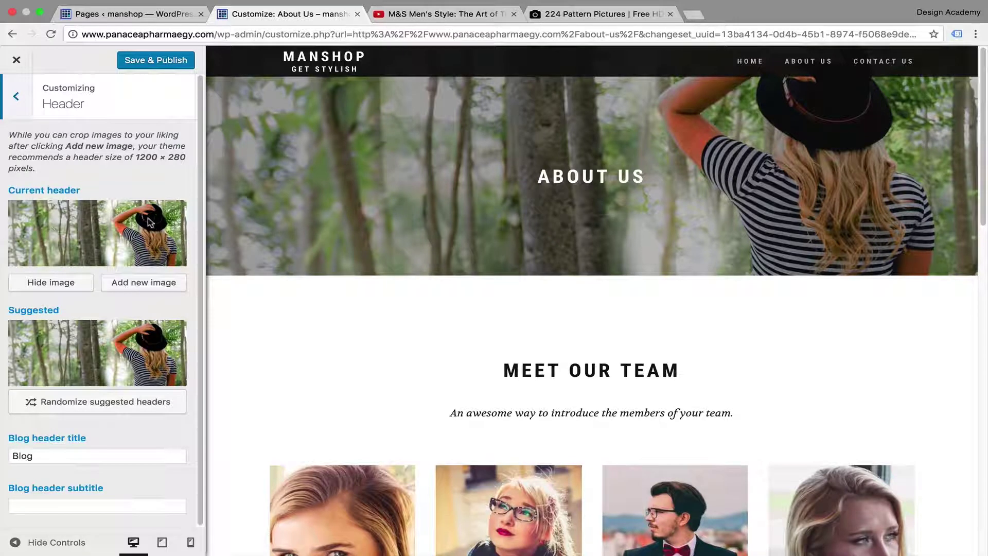
# Upload the blue brick wall JPG as a new header image, ready for cropping
pyautogui.click(147, 286)
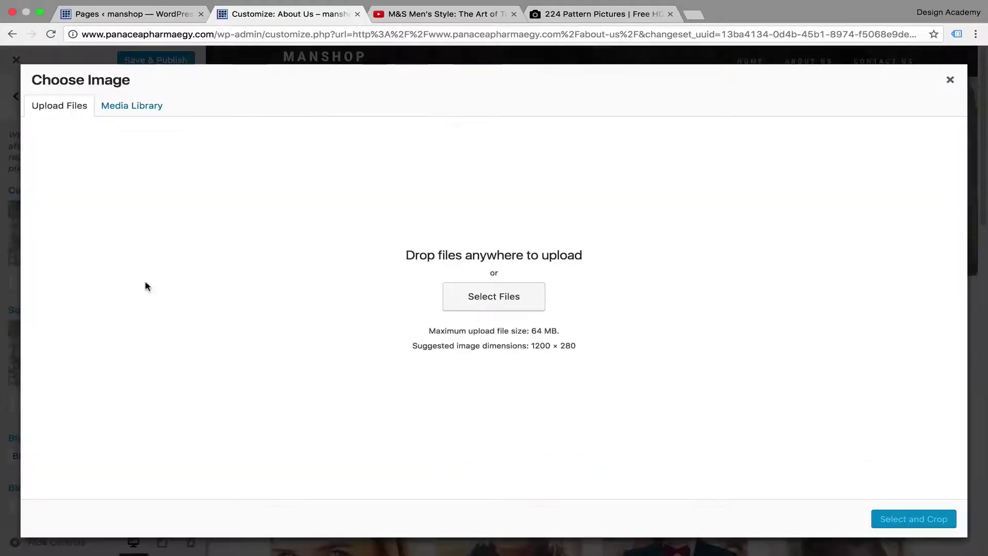
pyautogui.click(492, 298)
pyautogui.click(636, 63)
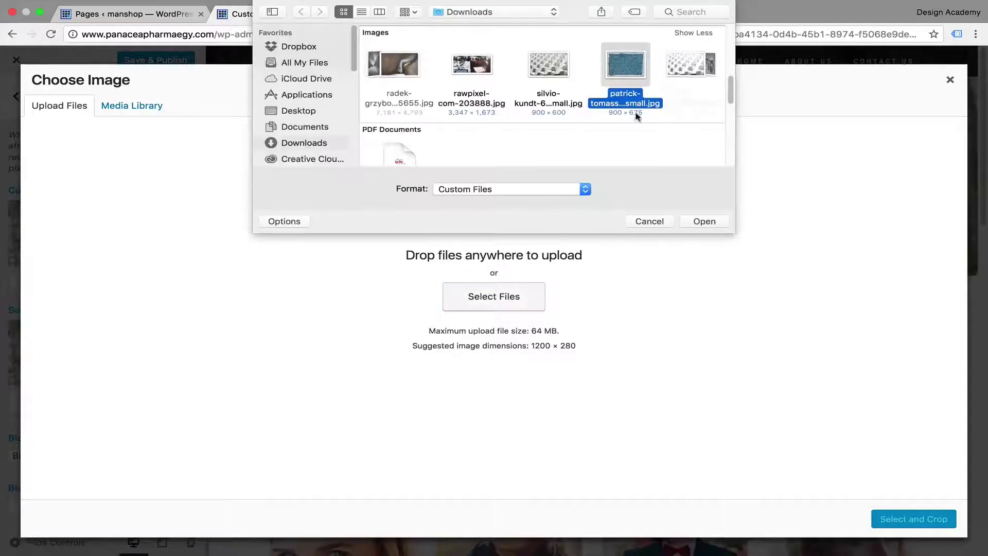
pyautogui.click(704, 221)
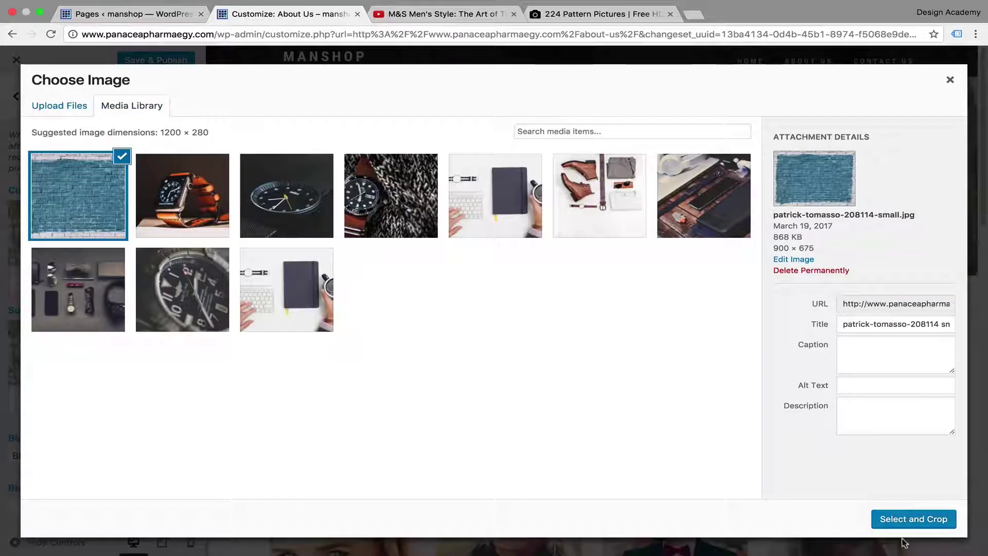
pyautogui.click(918, 525)
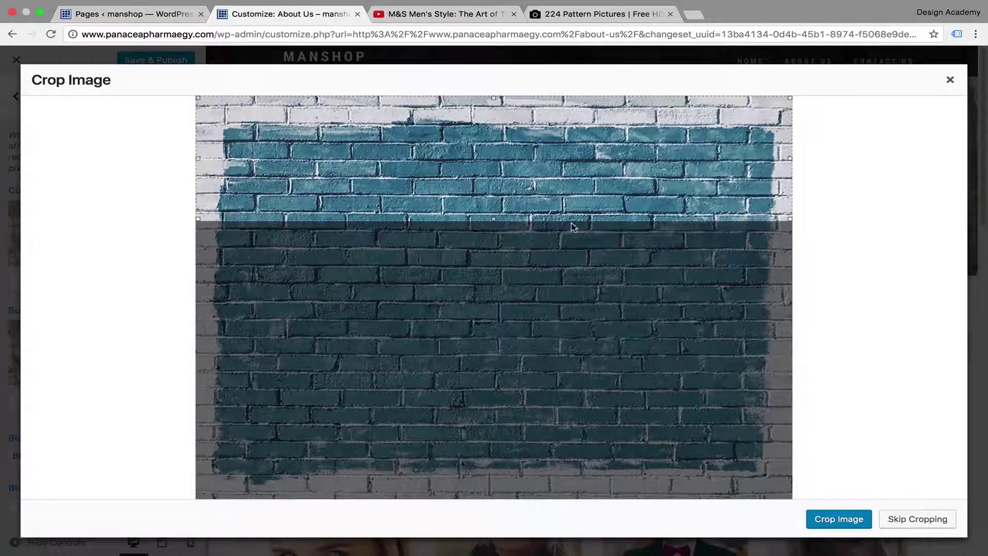
# Crop the brick wall photo to a horizontal strip and apply it as the header
pyautogui.moveTo(572, 222); pyautogui.dragTo(599, 317)
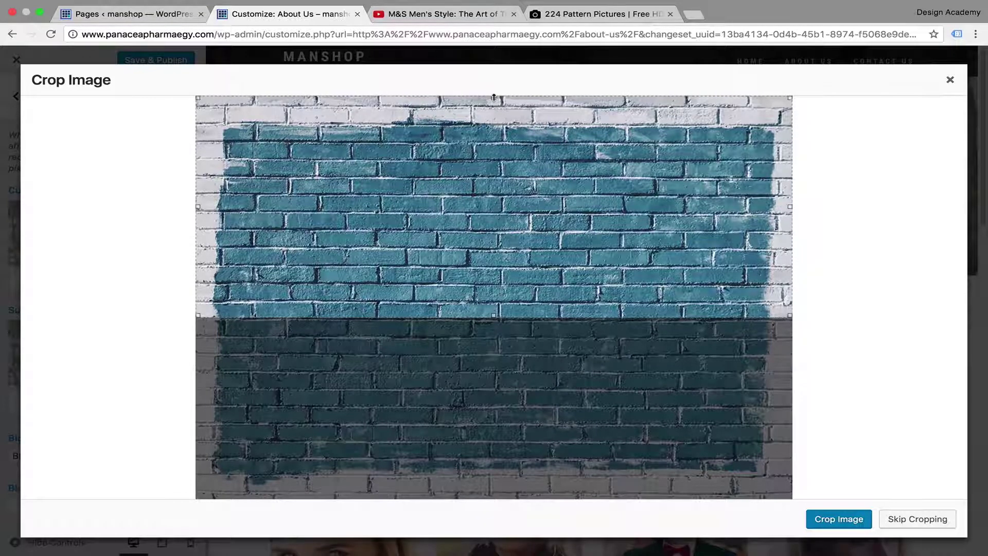
pyautogui.moveTo(494, 98); pyautogui.dragTo(490, 185)
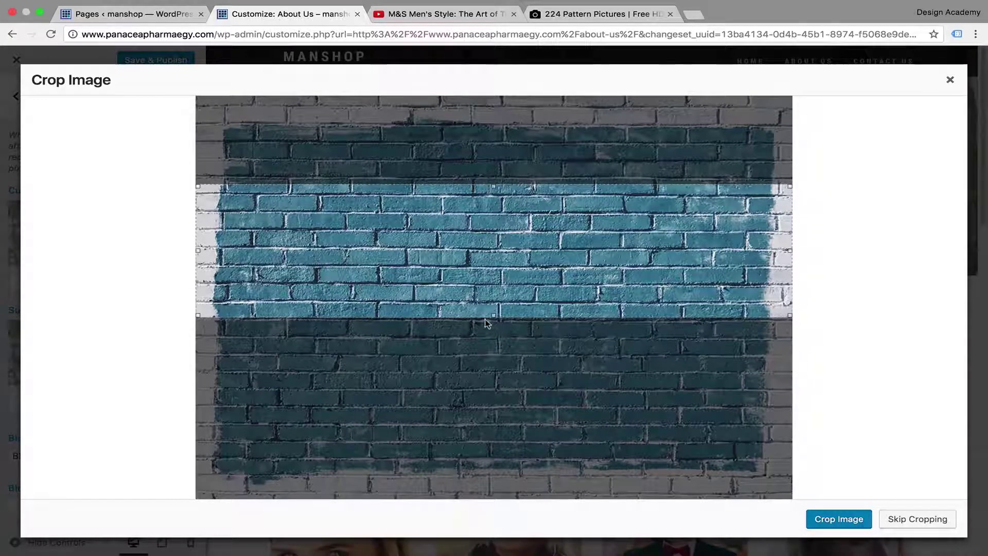
pyautogui.moveTo(494, 316); pyautogui.dragTo(494, 334)
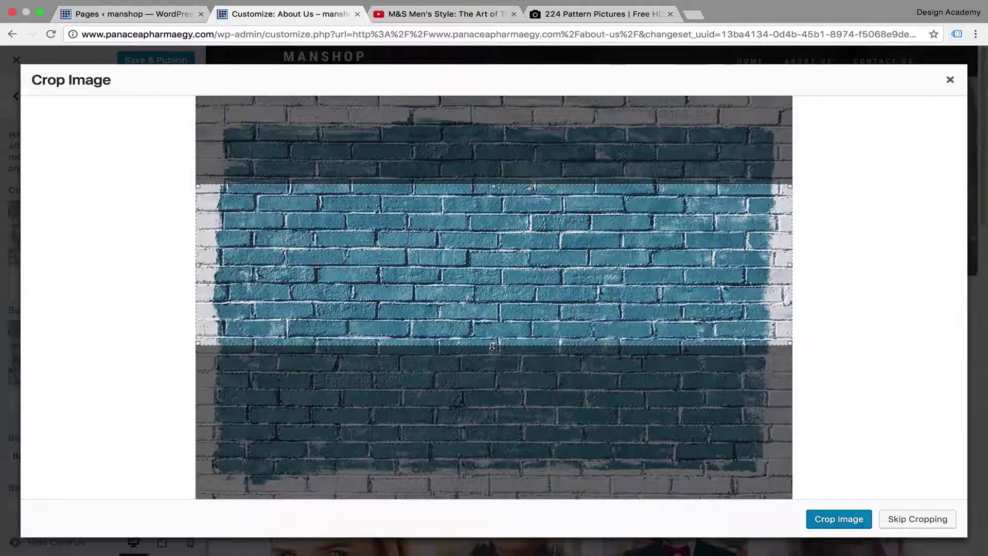
pyautogui.click(858, 521)
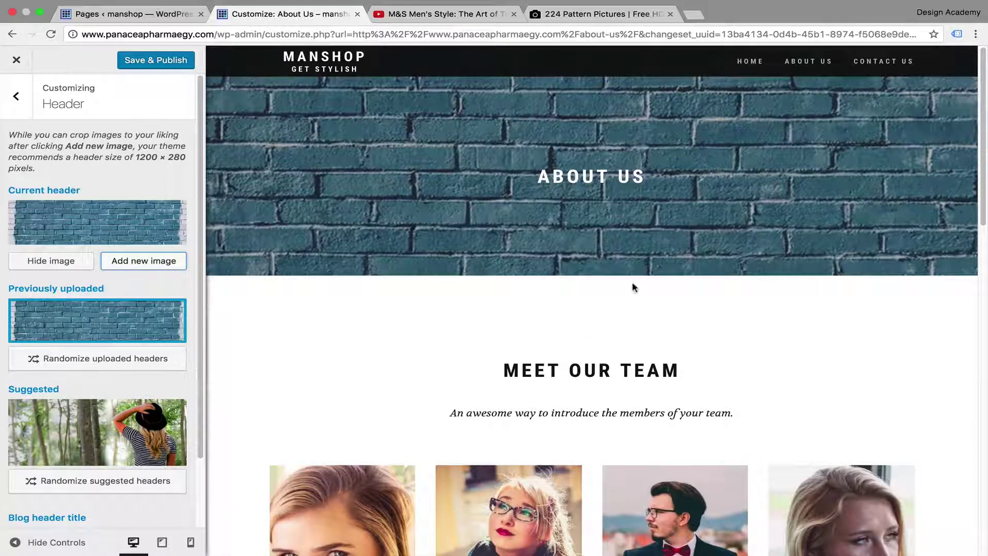
pyautogui.scroll(-3, 631, 287)
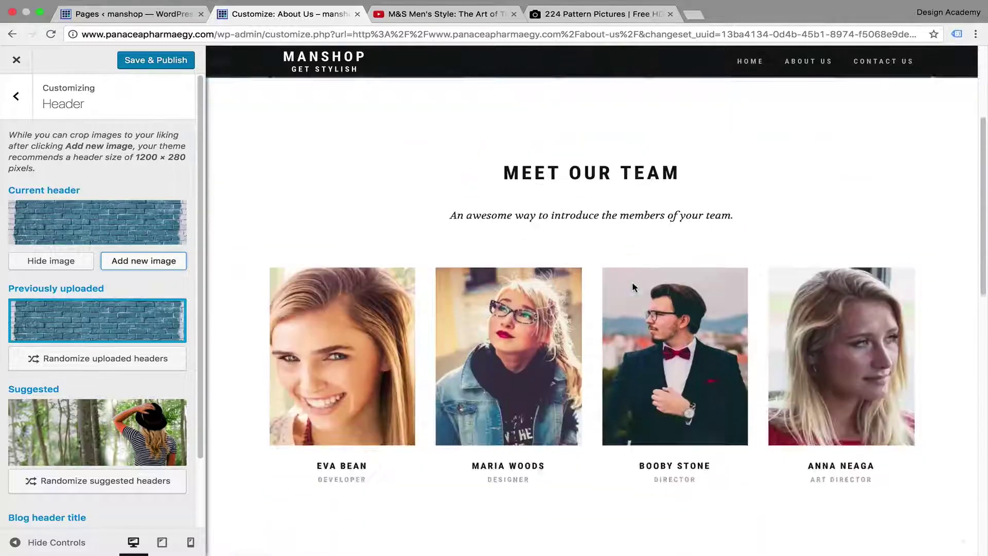
pyautogui.scroll(1, 631, 287)
pyautogui.scroll(2, 632, 287)
pyautogui.scroll(-3, 632, 287)
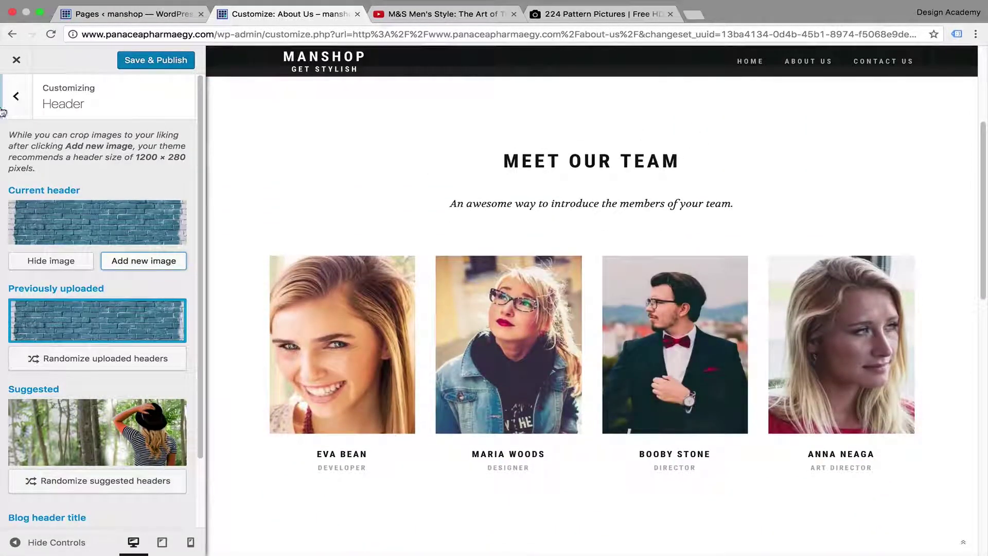
# Publish the brick header image and go to the About us page Our team settings
pyautogui.click(139, 67)
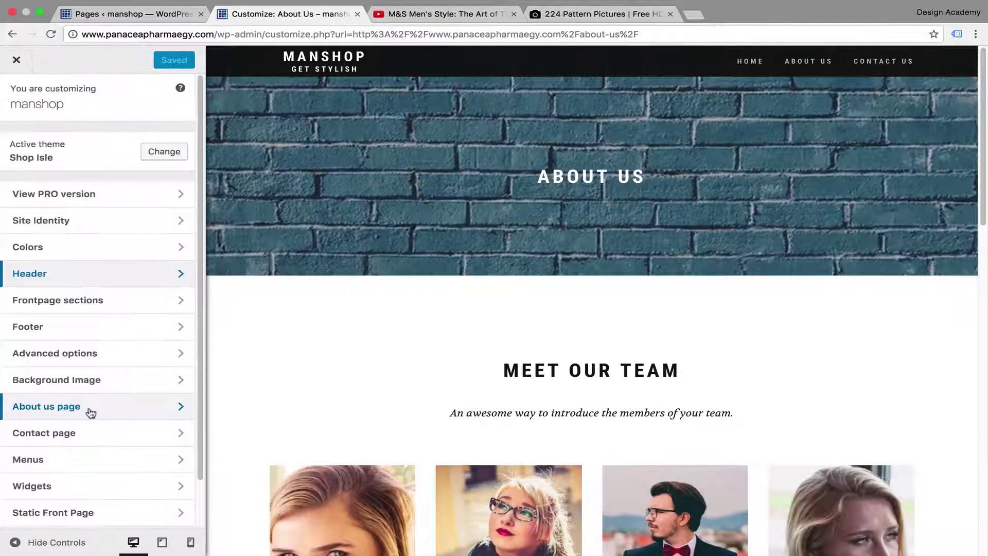
pyautogui.click(90, 412)
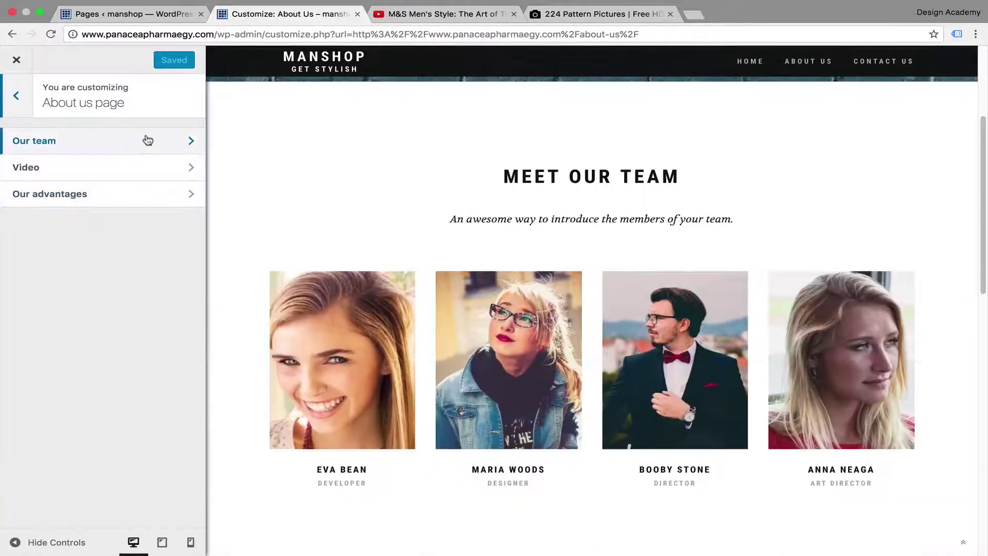
pyautogui.click(146, 139)
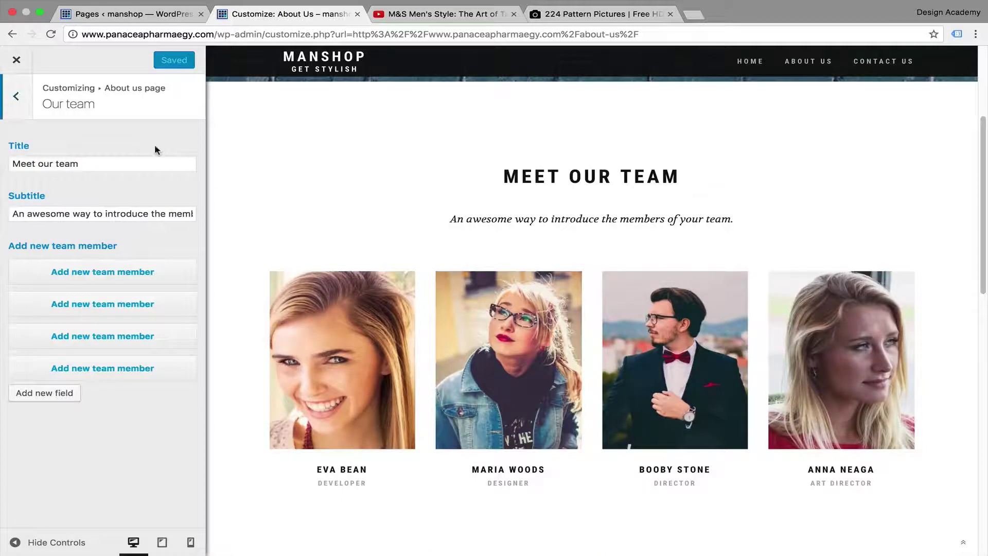
# Edit the team title and clear the subtitle for 'the best in middle east'
pyautogui.click(177, 158)
pyautogui.hotkey('ctrl', 'a')
pyautogui.write('Meet Our team')
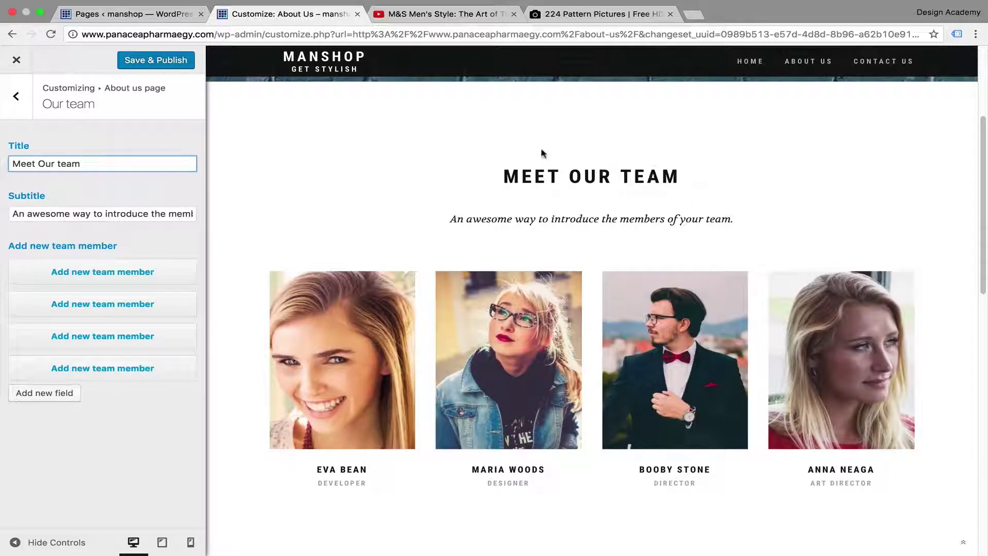
pyautogui.click(153, 214)
pyautogui.hotkey('ctrl', 'a')
pyautogui.press('BackSpace')
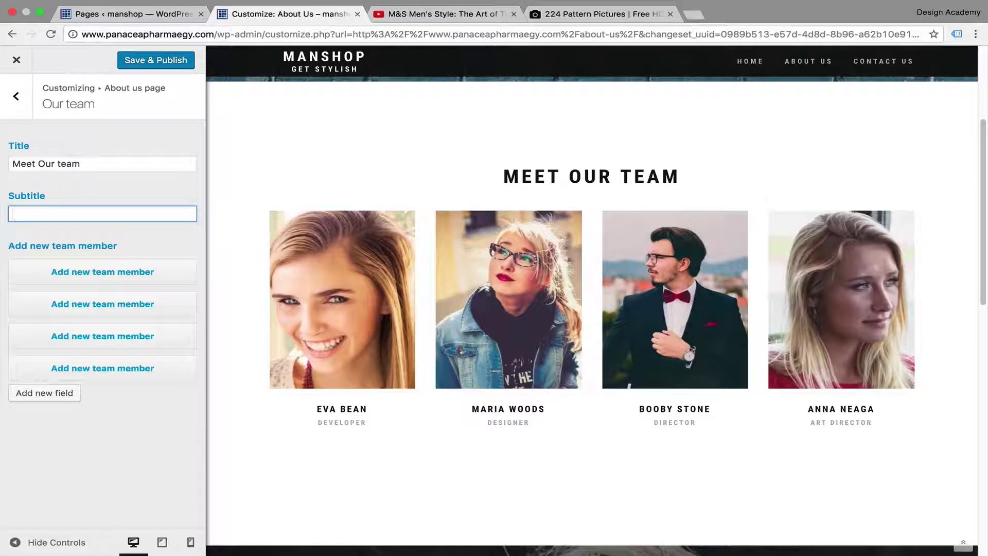
pyautogui.write('the best in middle east')
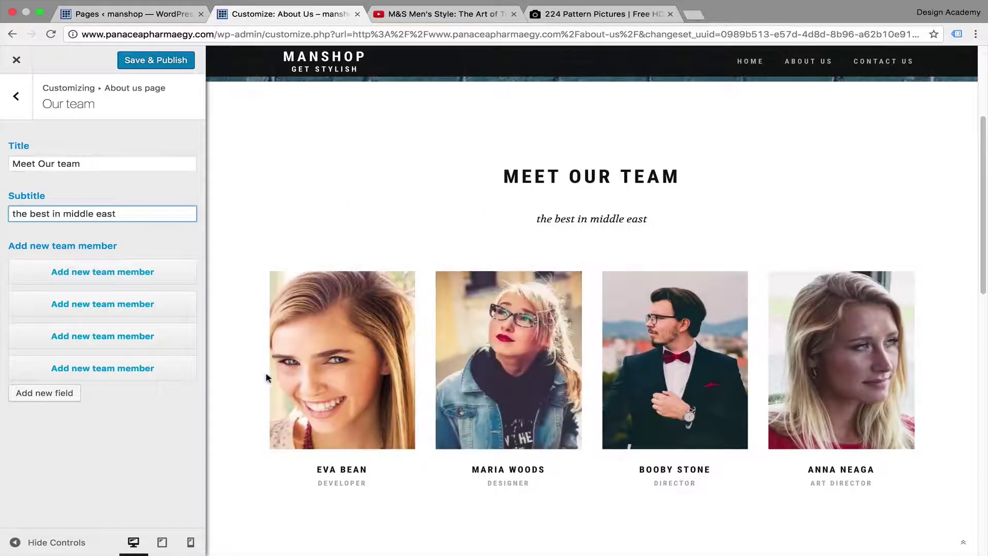
pyautogui.scroll(-2, 232, 384)
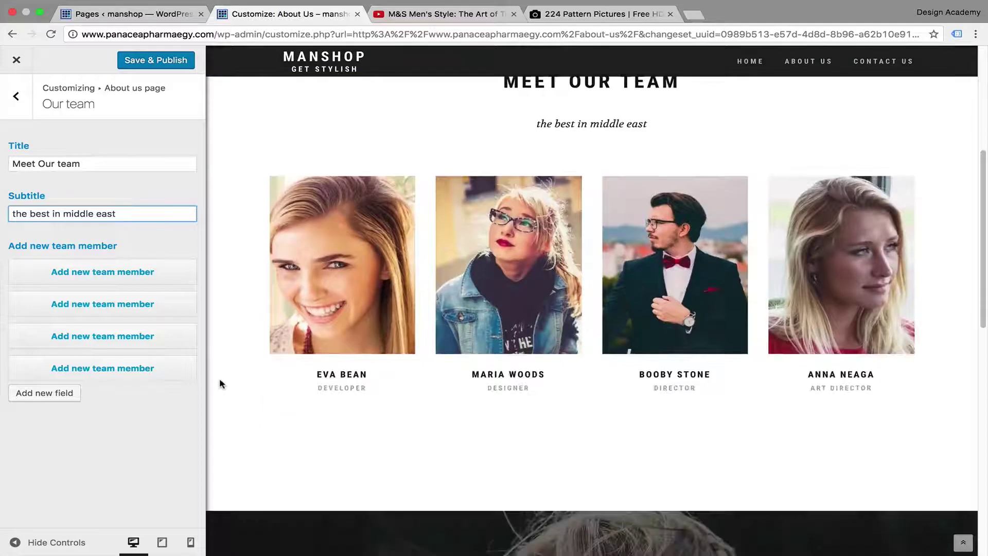
# Clear the first member's image URL and upload the seaside crouching-man photo instead
pyautogui.click(121, 275)
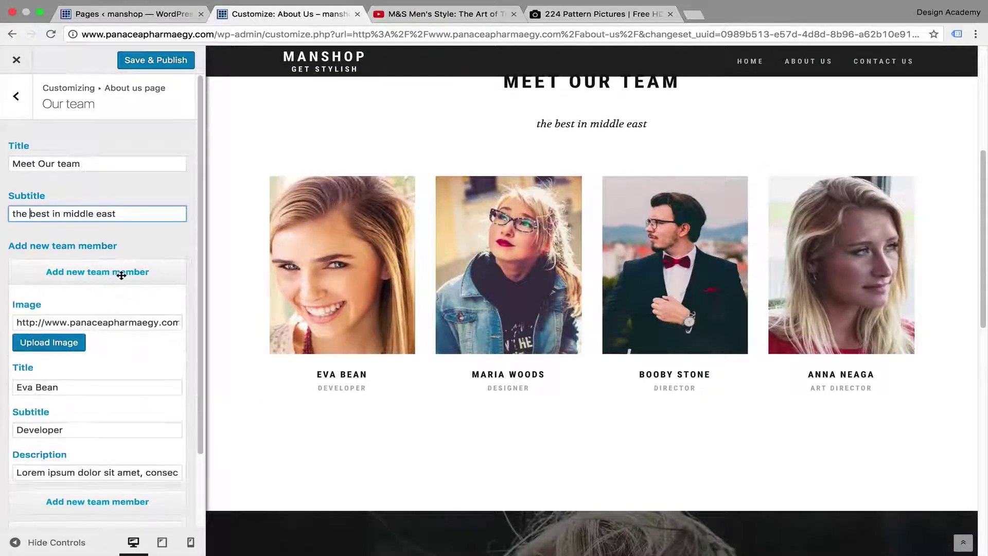
pyautogui.click(144, 323)
pyautogui.press('super+a')
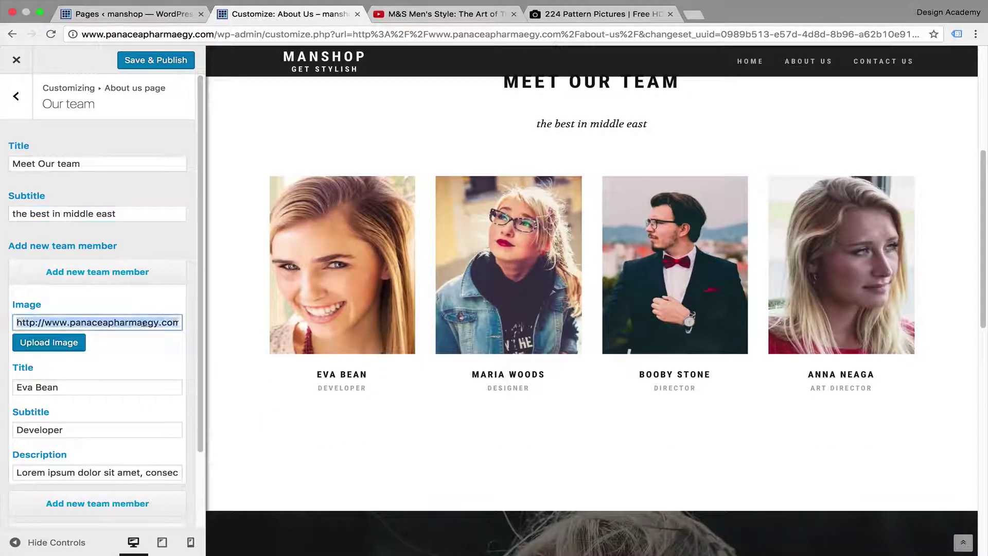
pyautogui.press('BackSpace')
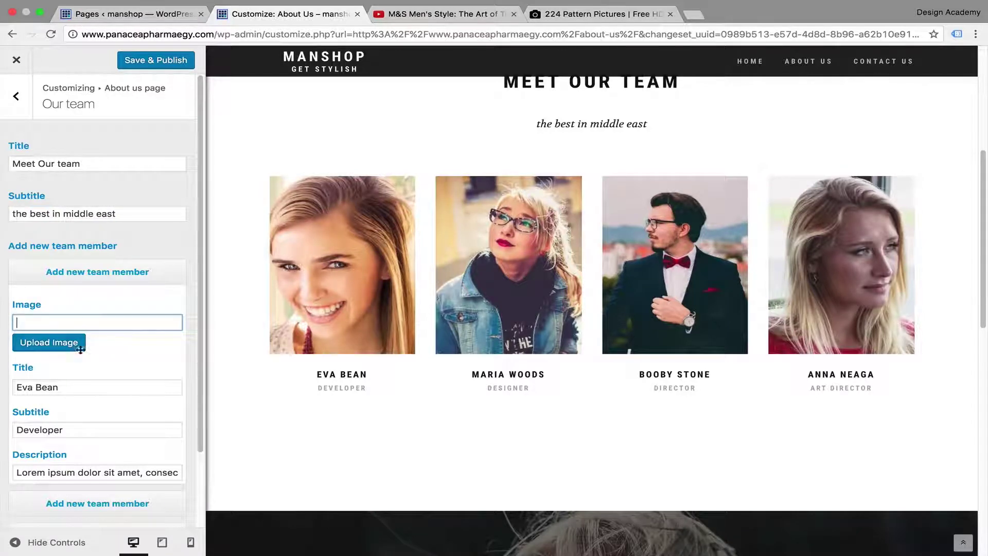
pyautogui.click(76, 343)
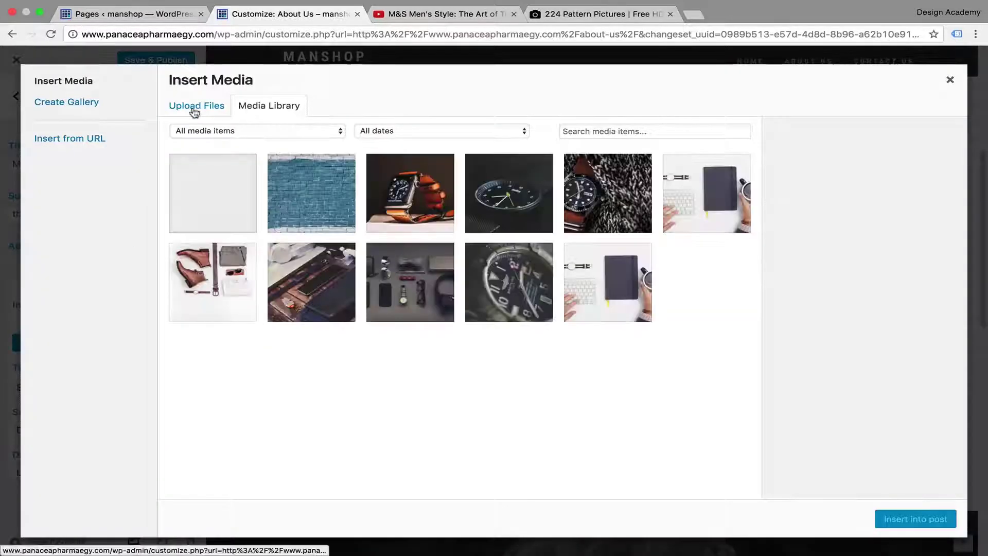
pyautogui.click(195, 110)
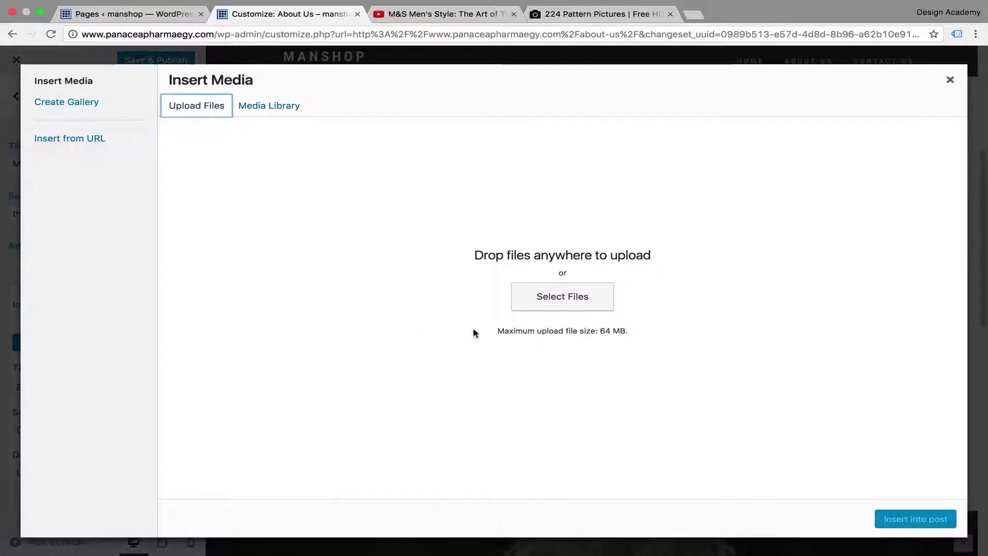
pyautogui.click(549, 301)
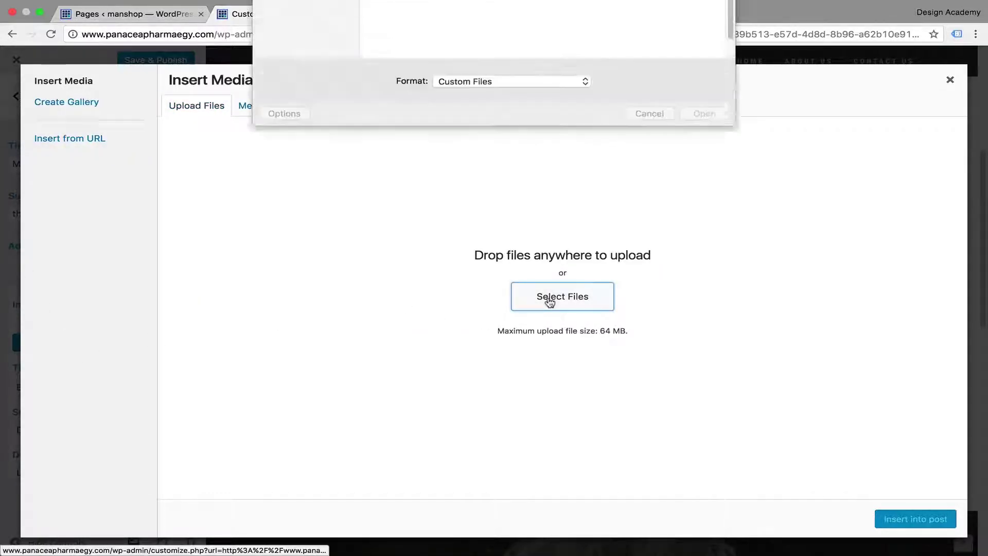
pyautogui.click(725, 220)
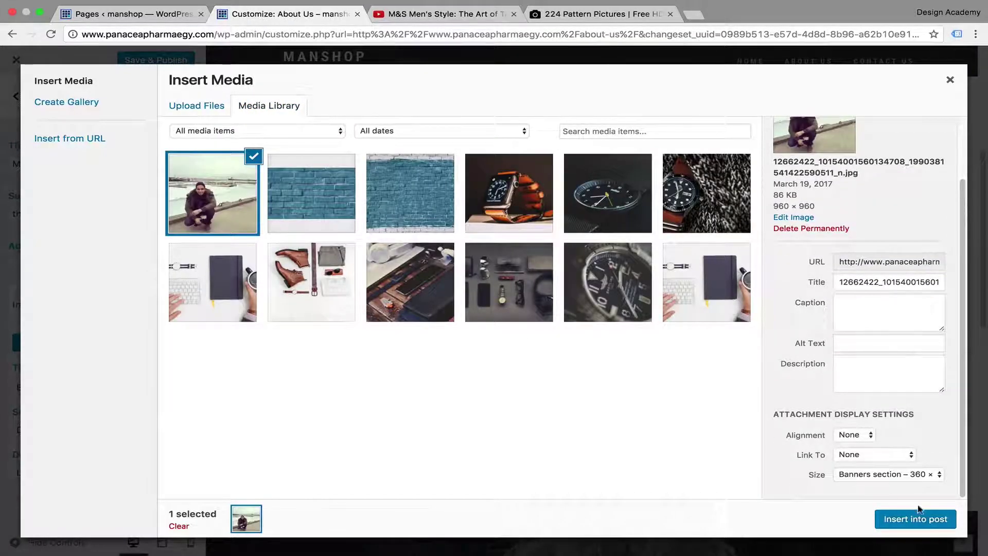
pyautogui.click(926, 525)
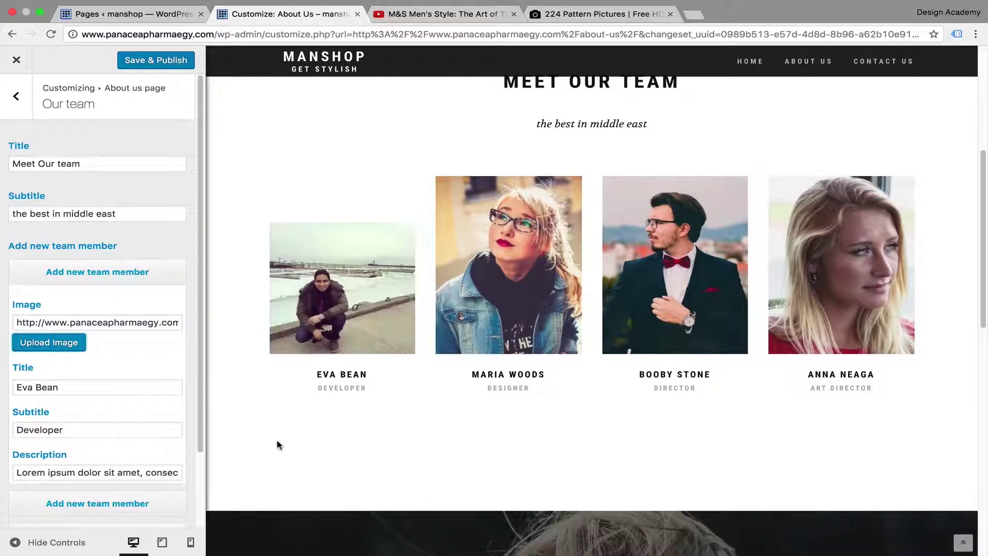
pyautogui.scroll(-1, 170, 428)
pyautogui.scroll(-3, 171, 428)
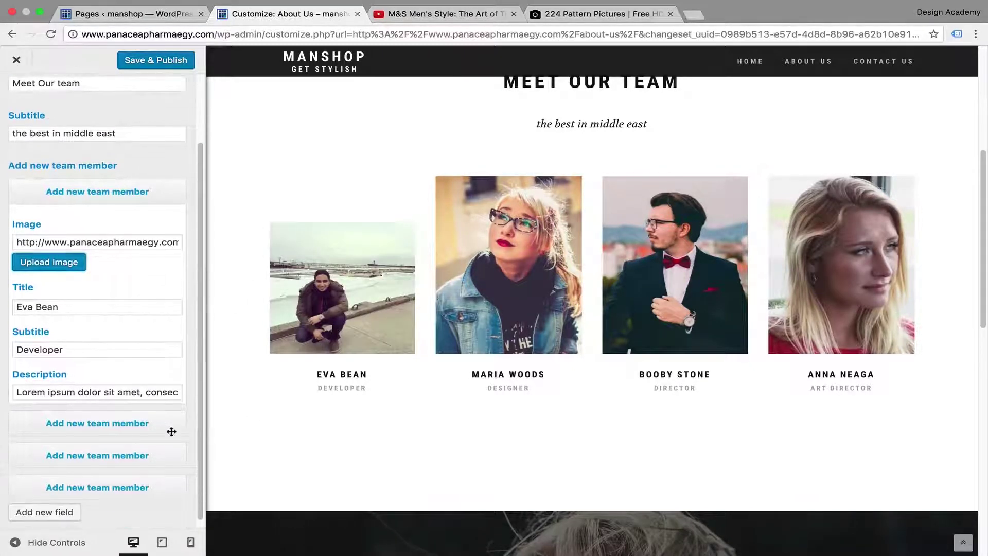
pyautogui.click(103, 307)
pyautogui.tripleClick(103, 306)
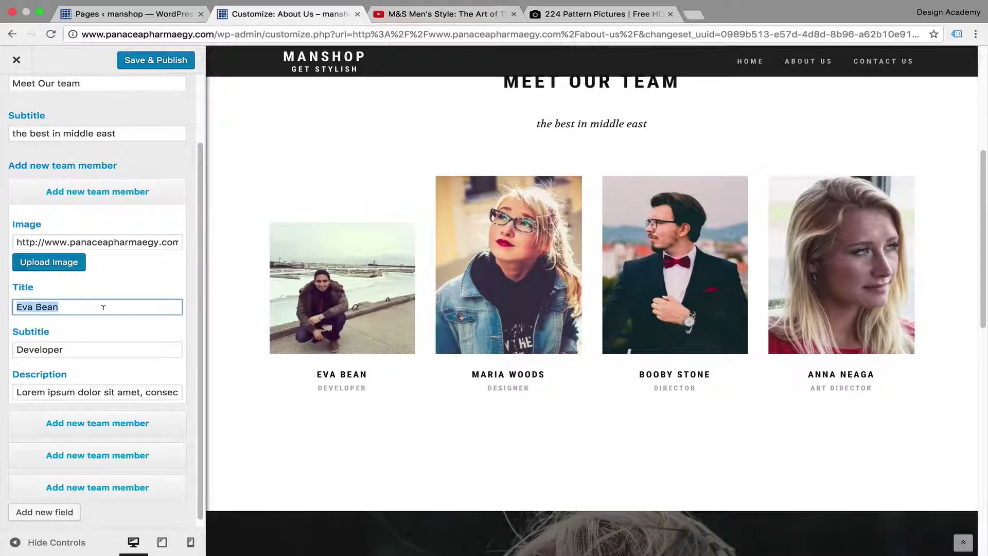
pyautogui.write('Khalil ')
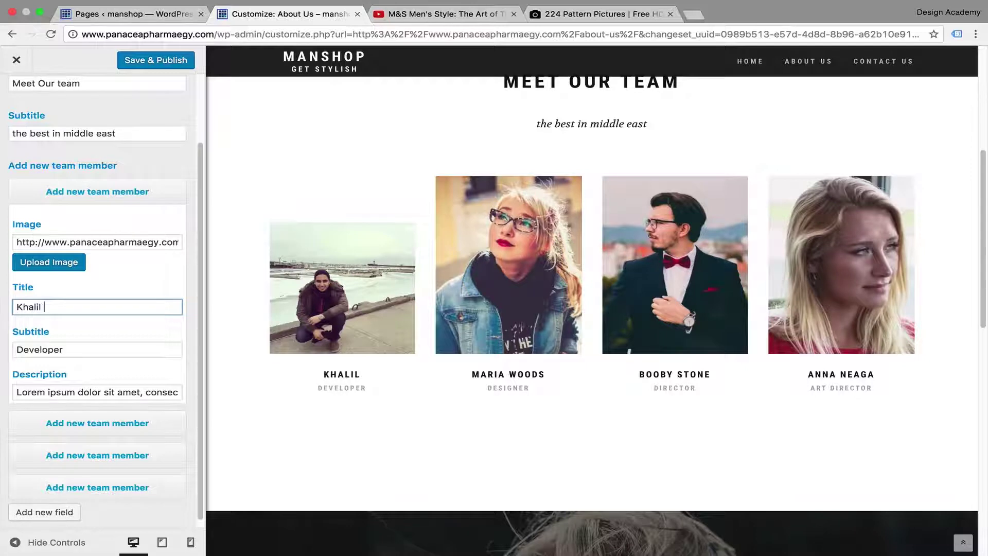
pyautogui.write('Ibrahim')
pyautogui.moveTo(71, 350); pyautogui.dragTo(2, 349)
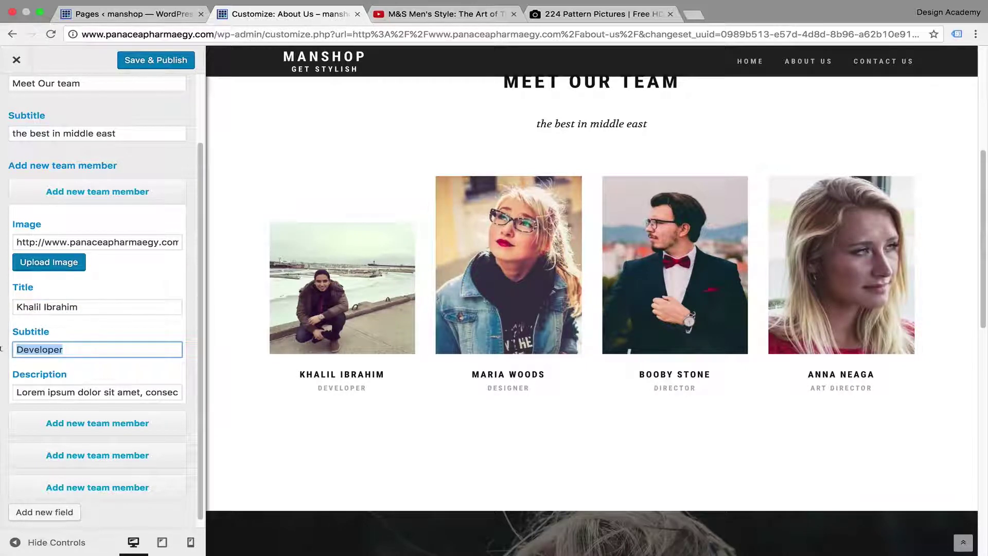
pyautogui.write('FAshion Designer')
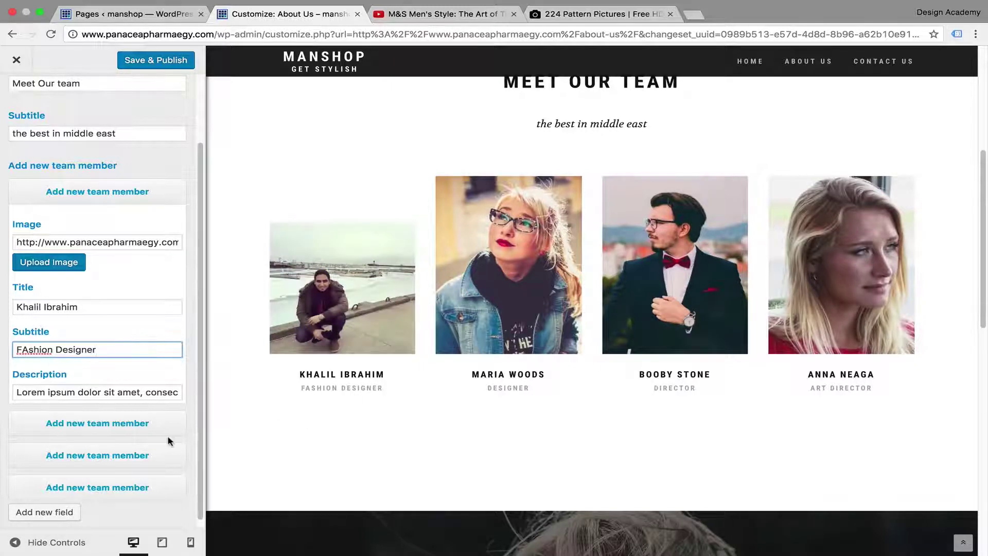
pyautogui.scroll(-1, 168, 437)
pyautogui.click(165, 383)
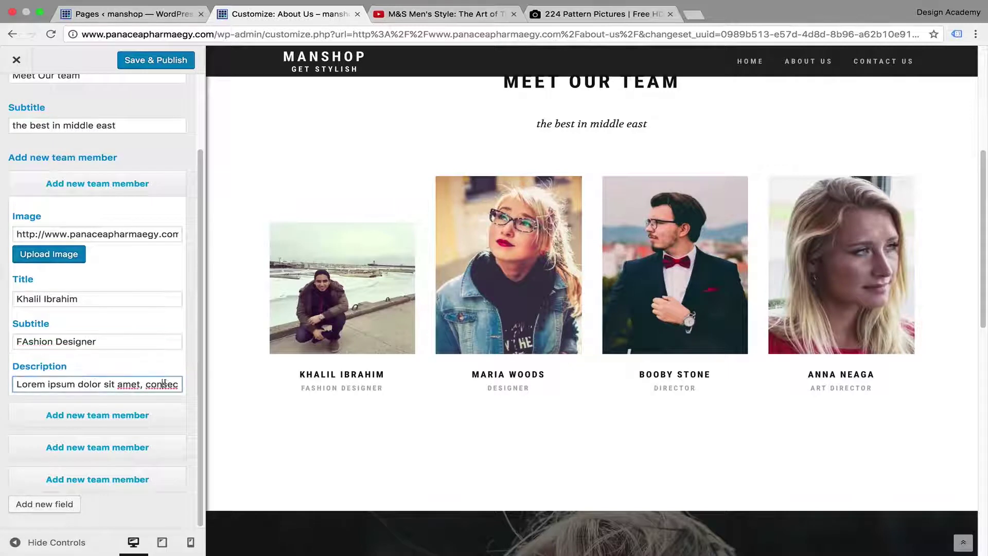
pyautogui.press('super+a')
pyautogui.press('BackSpace')
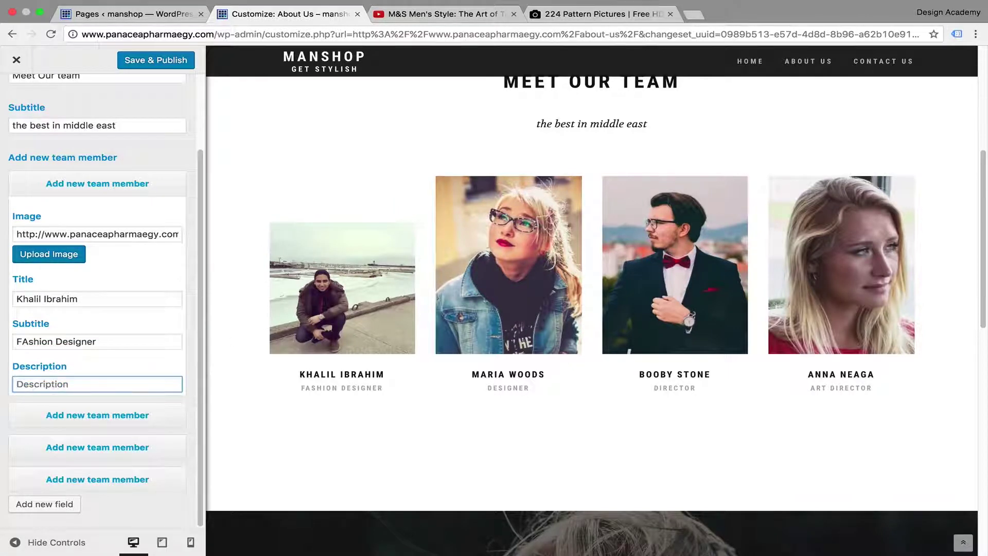
pyautogui.write('giving your')
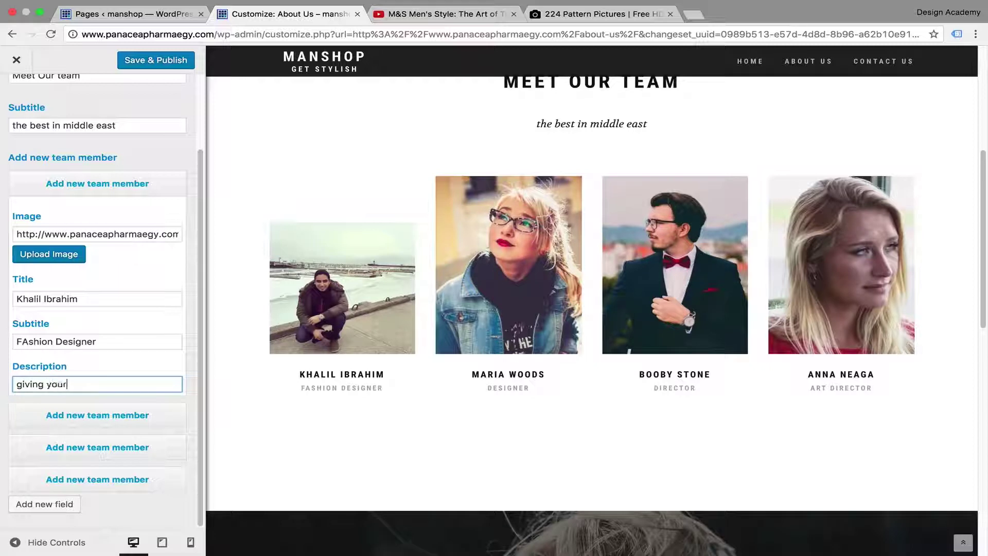
pyautogui.press('BackSpace')
pyautogui.write('e')
pyautogui.write('the new')
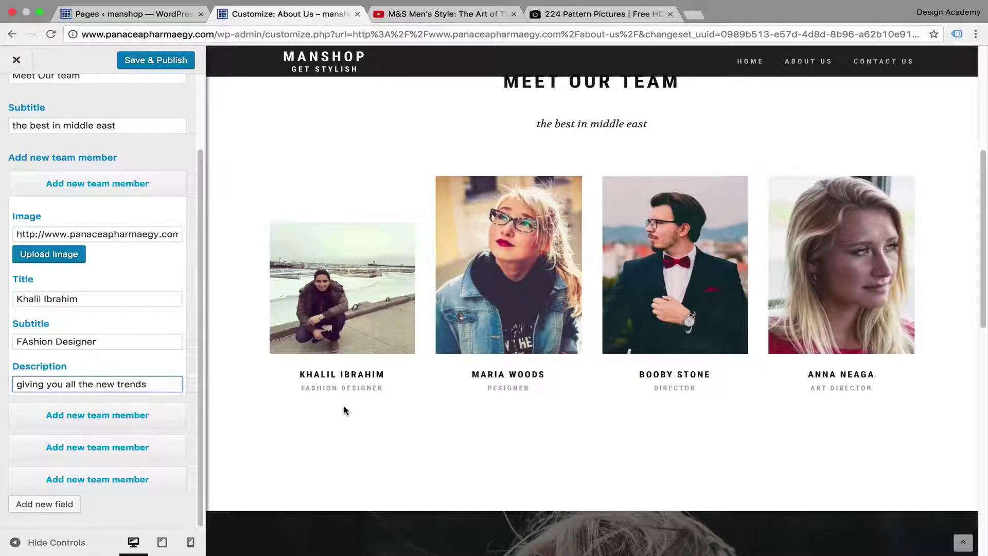
pyautogui.click(158, 67)
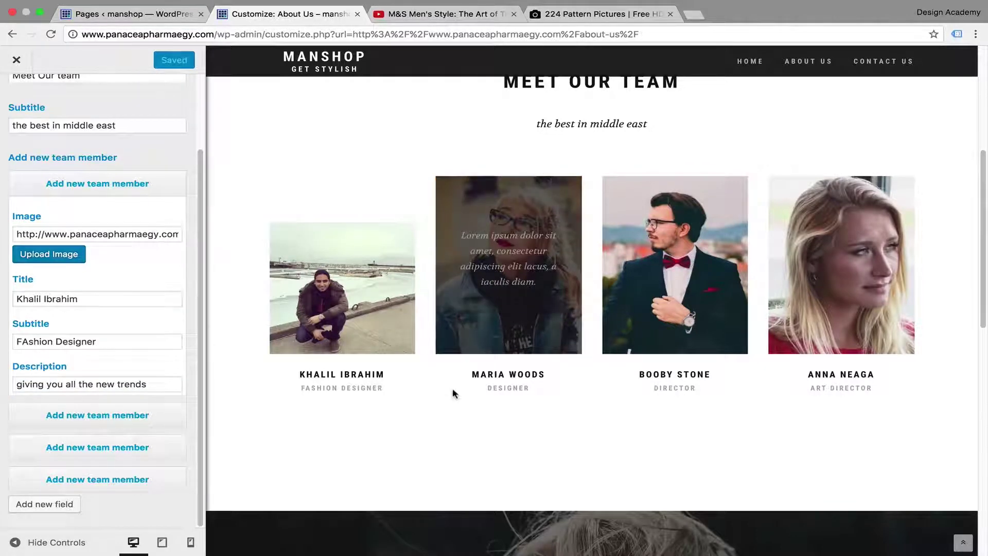
pyautogui.scroll(-3, 452, 388)
pyautogui.scroll(3, 453, 394)
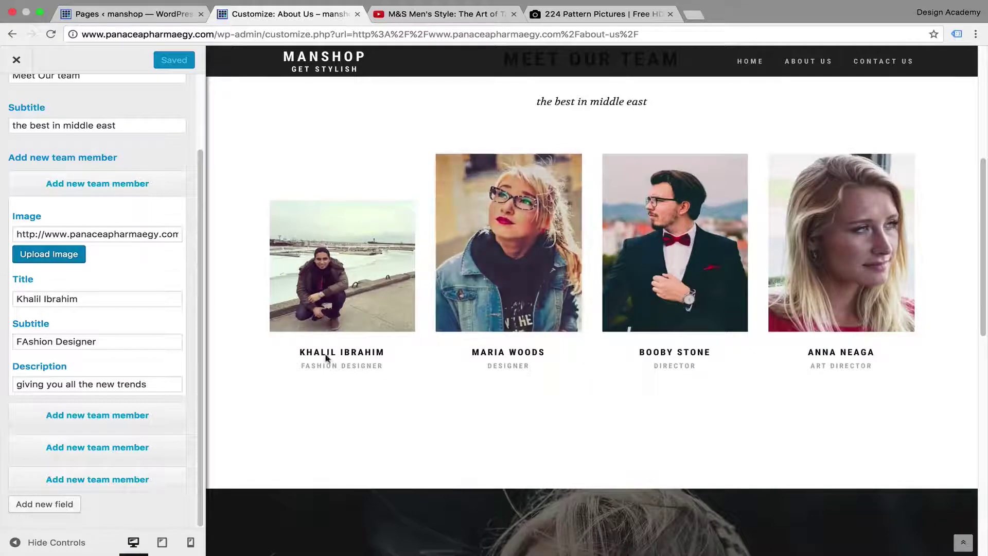
pyautogui.press('super+r')
pyautogui.scroll(-5, 401, 376)
pyautogui.scroll(1, 400, 377)
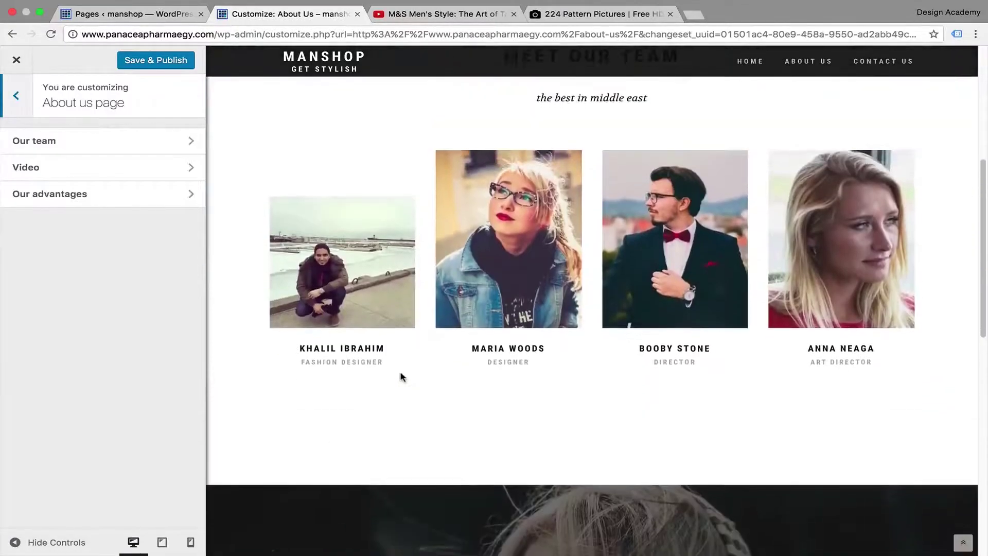
pyautogui.scroll(-4, 400, 372)
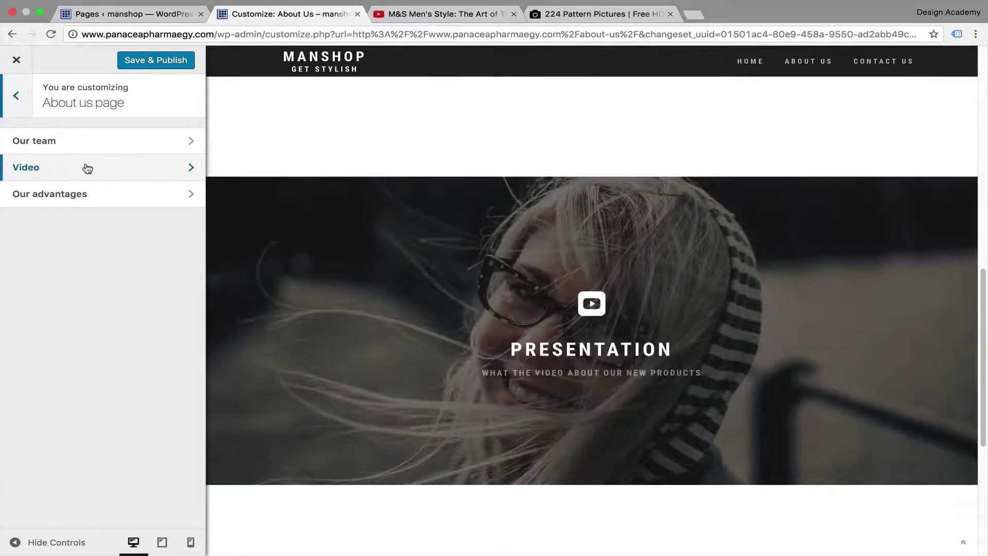
# Replace the video title 'Presentation' with 'wait for ou new products' and select the subtitle to replace it
pyautogui.click(88, 168)
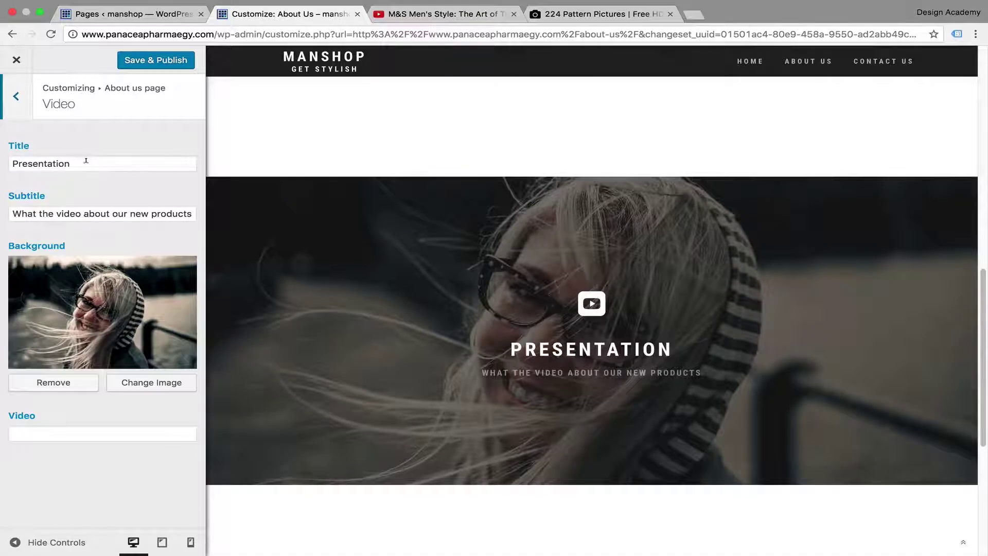
pyautogui.click(85, 161)
pyautogui.moveTo(85, 160); pyautogui.dragTo(2, 158)
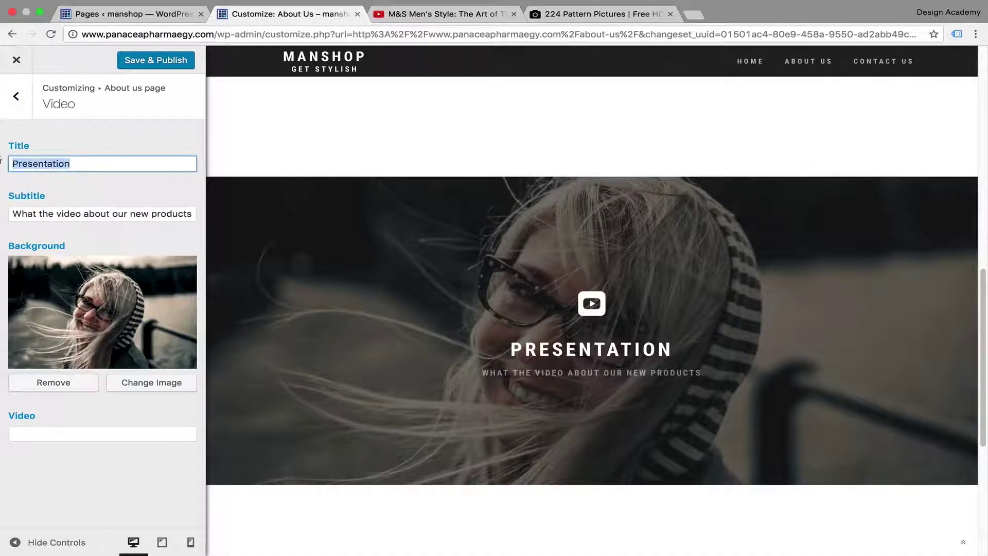
pyautogui.write('wai')
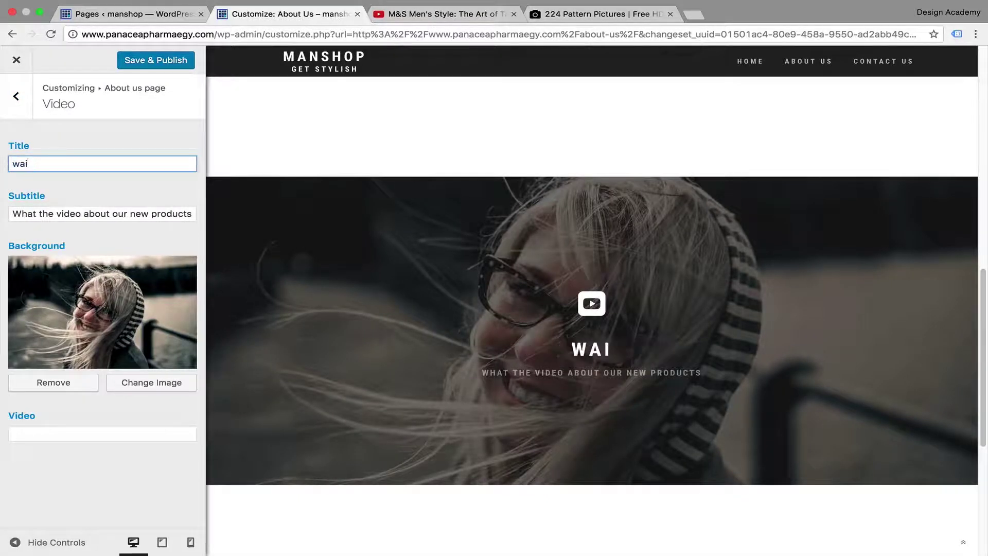
pyautogui.write('t for ou new products')
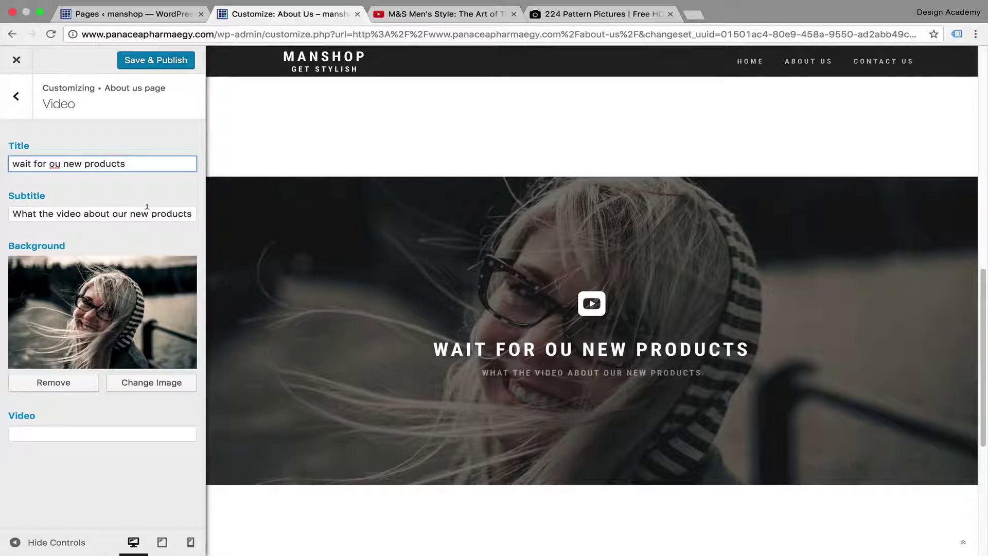
pyautogui.tripleClick(143, 210)
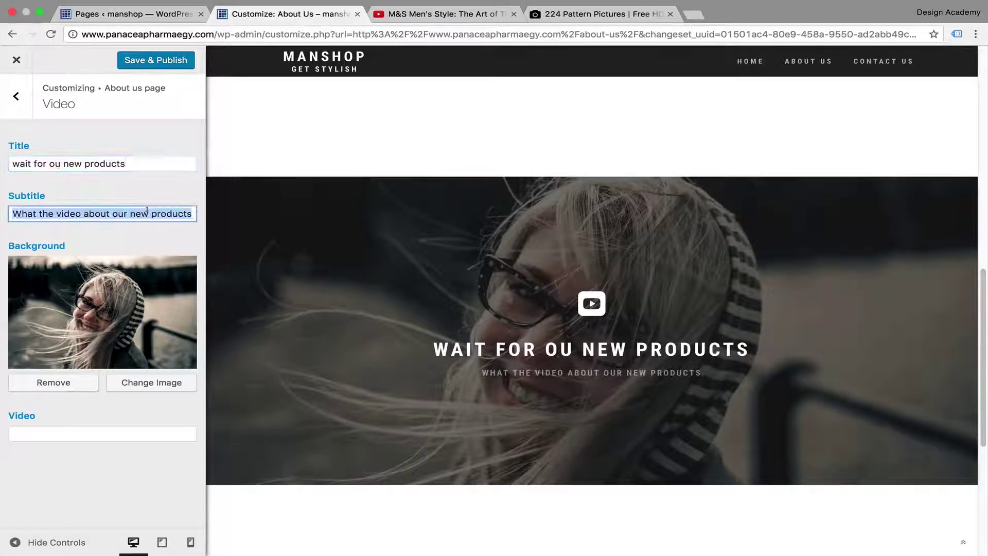
pyautogui.write('click to watch v')
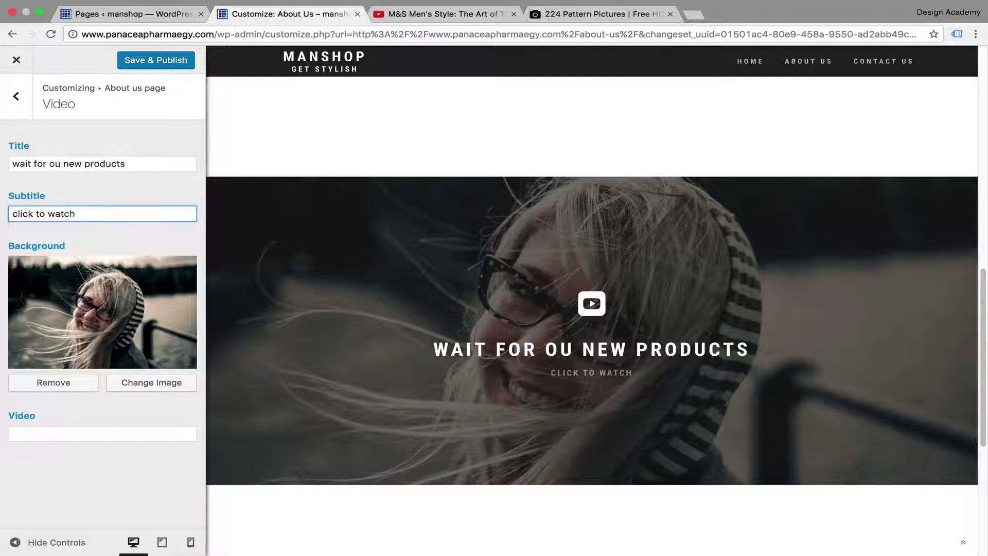
pyautogui.write('ideo')
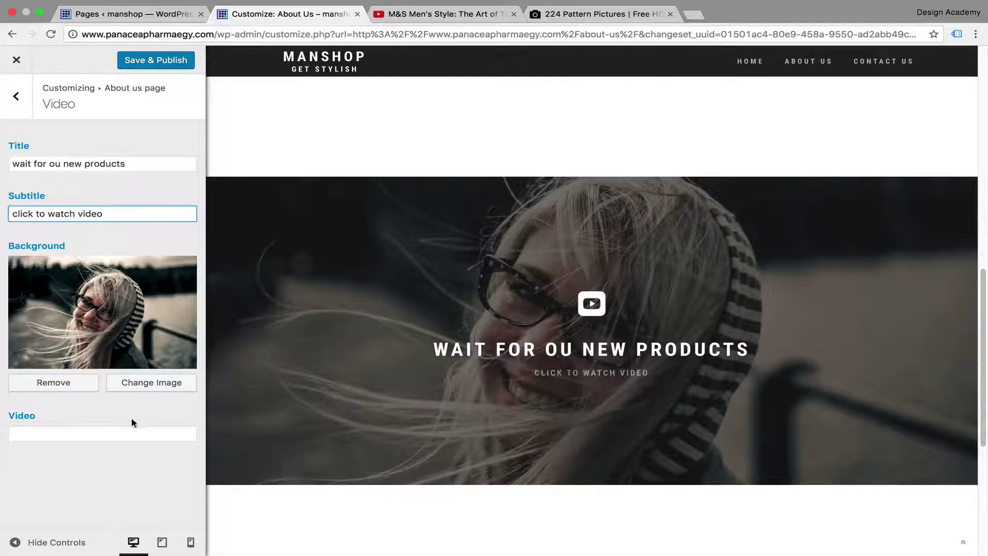
# Set the grey geometric pattern as the video background and copy the YouTube tailoring ad's URL
pyautogui.click(171, 384)
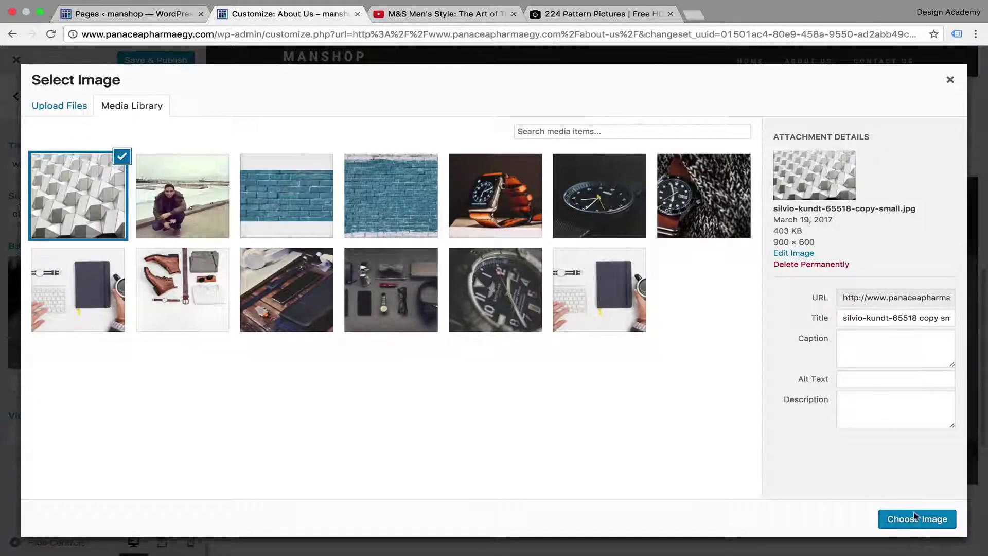
pyautogui.click(918, 520)
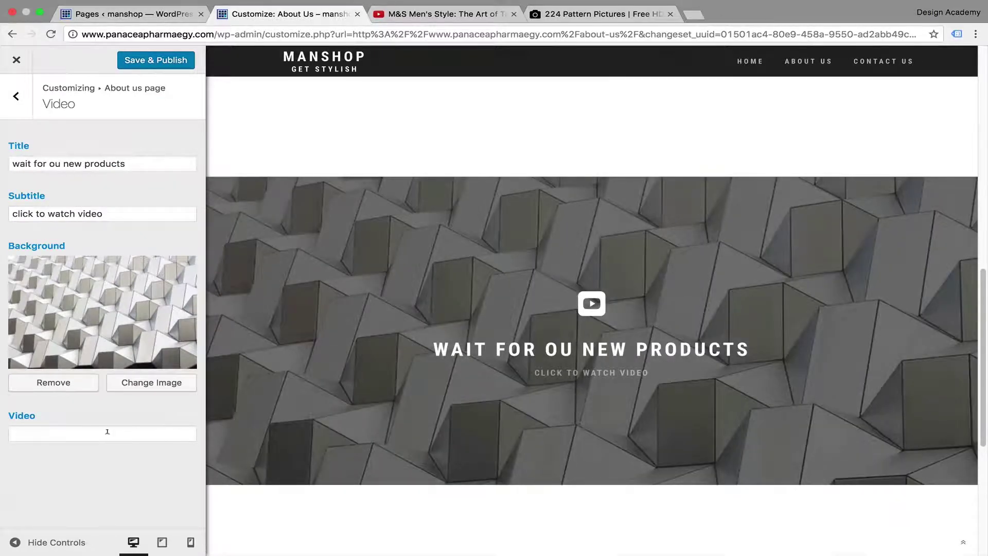
pyautogui.click(107, 431)
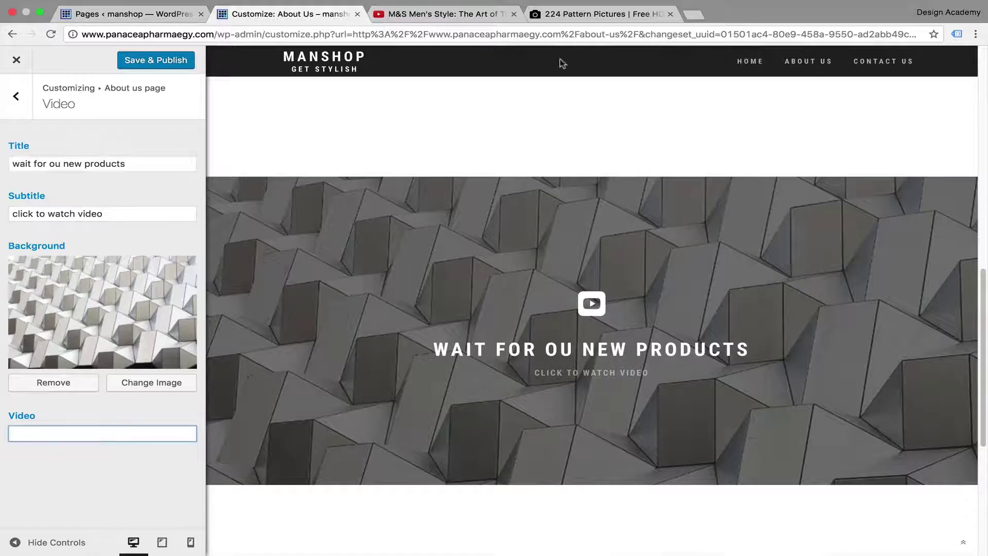
pyautogui.click(568, 14)
pyautogui.click(478, 16)
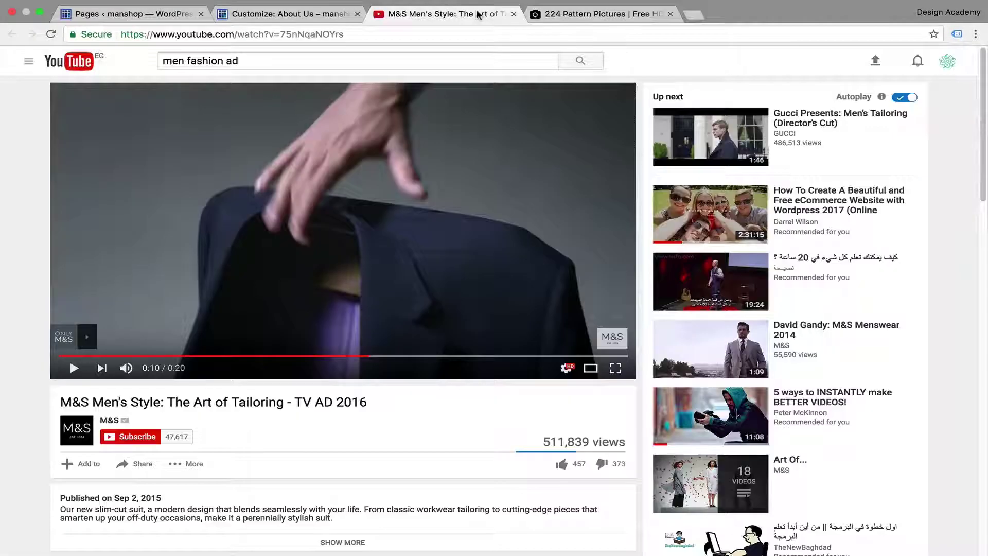
pyautogui.click(366, 34)
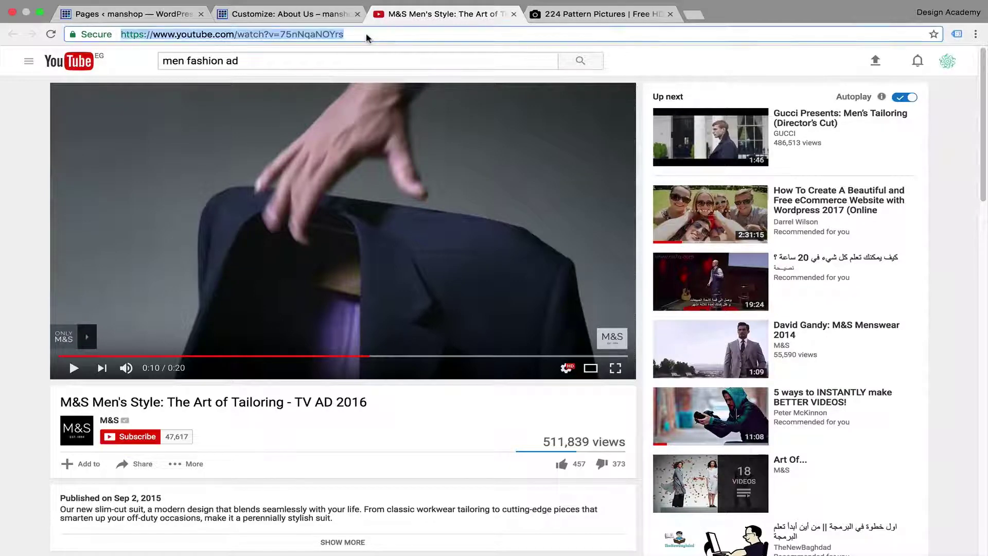
pyautogui.click(316, 14)
# Paste the YouTube ad link as the video, publish, and open the Our team settings
pyautogui.press('super+v')
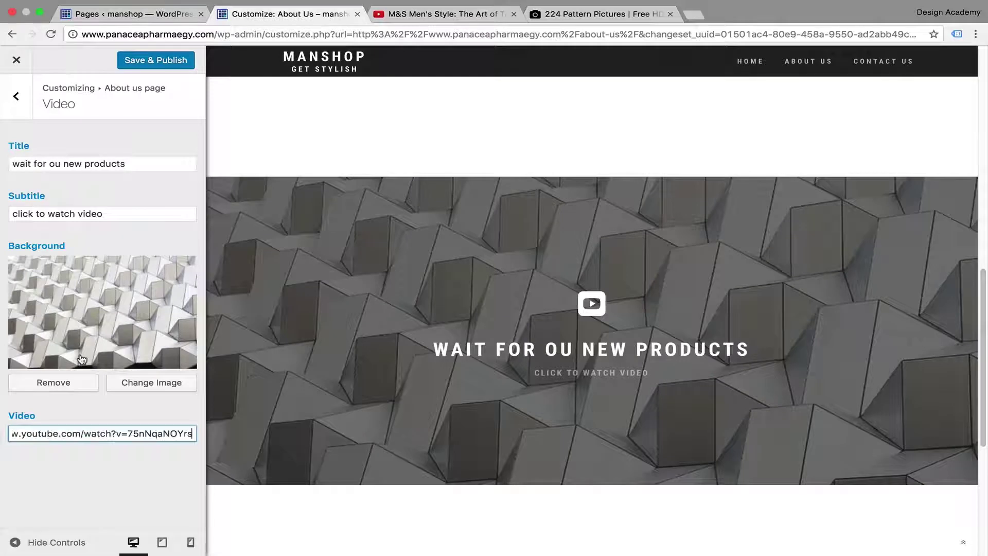
pyautogui.click(151, 66)
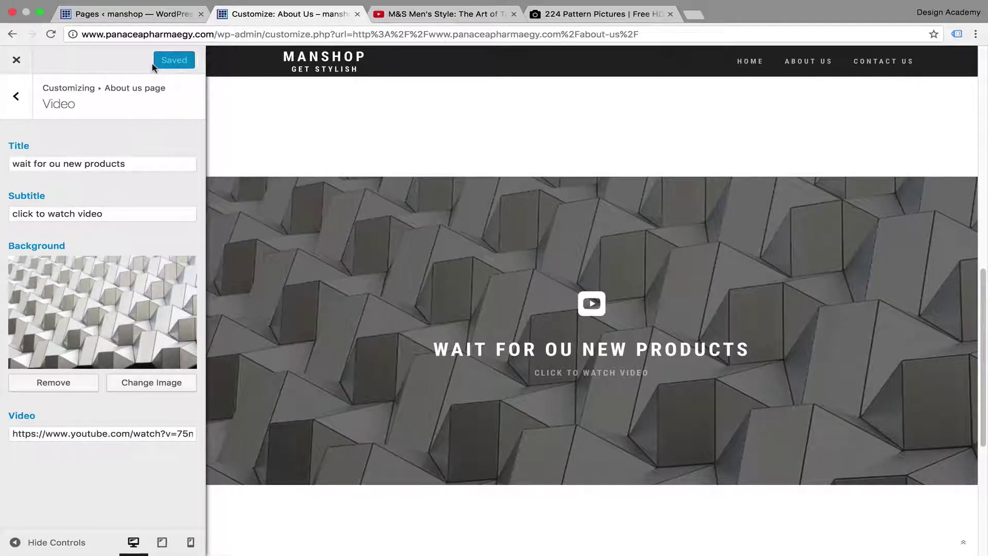
pyautogui.click(17, 97)
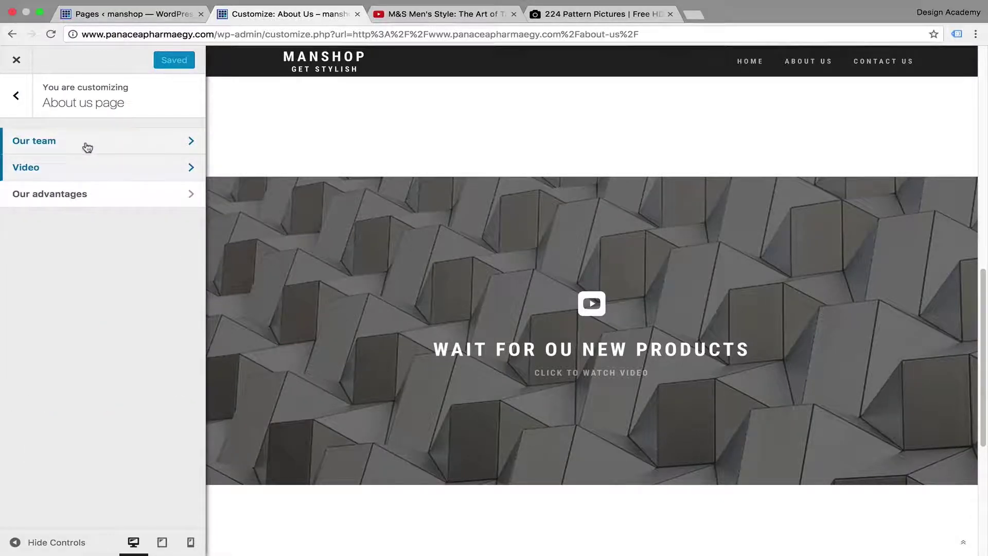
pyautogui.scroll(8, 376, 172)
pyautogui.scroll(-2, 376, 172)
pyautogui.scroll(-3, 376, 172)
pyautogui.scroll(2, 377, 178)
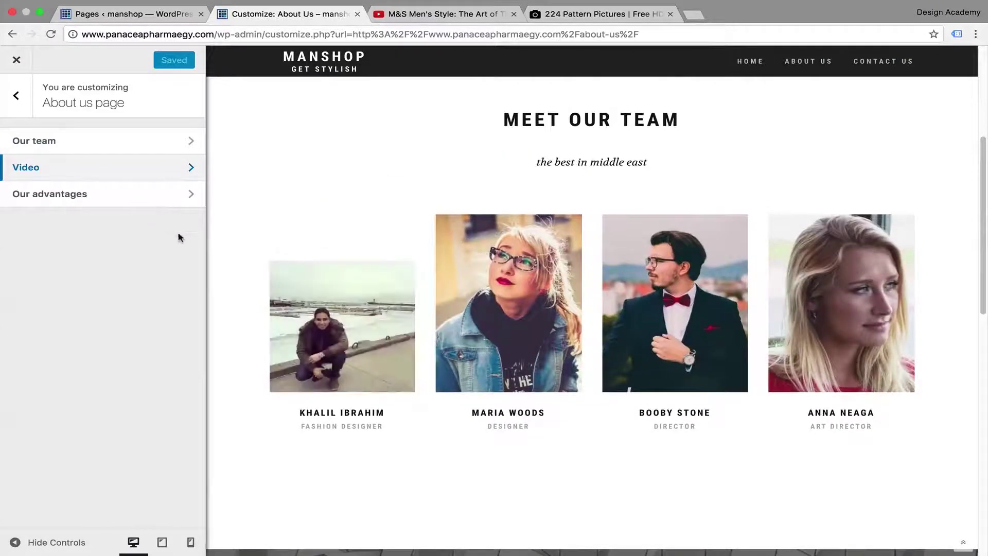
pyautogui.click(162, 146)
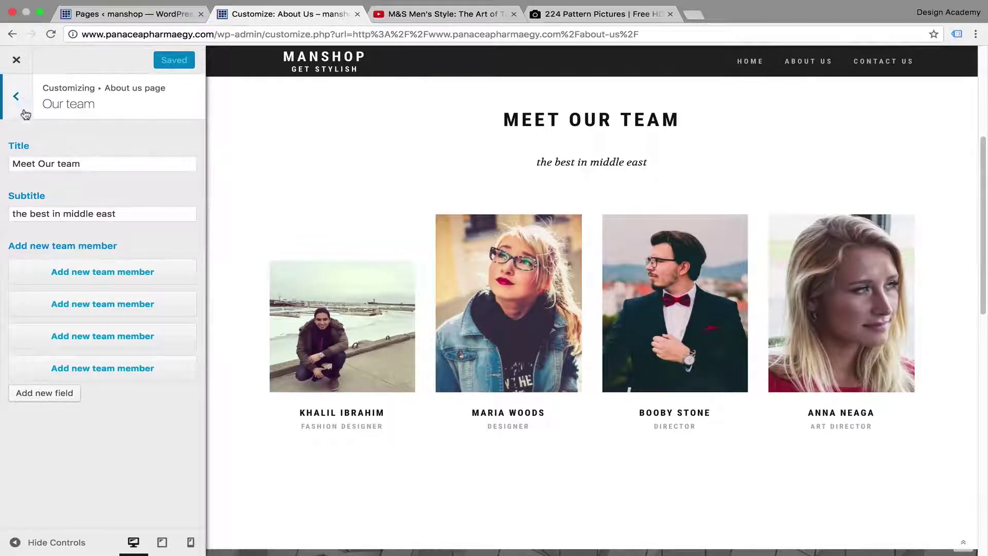
# Open Our advantages, expand the first lightbulb advantage, and show its icon choices
pyautogui.click(17, 95)
pyautogui.click(50, 194)
pyautogui.scroll(-4, 343, 399)
pyautogui.scroll(-5, 360, 407)
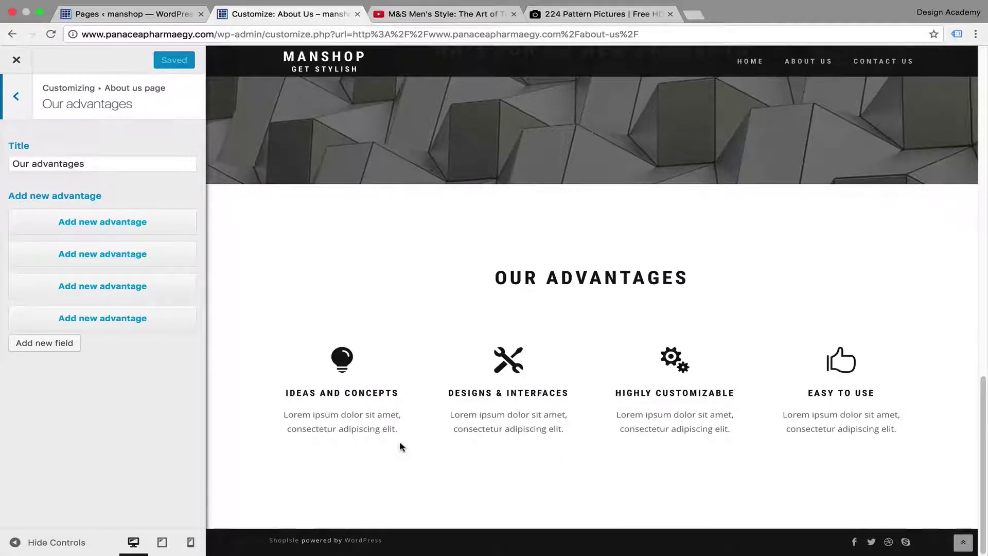
pyautogui.click(151, 226)
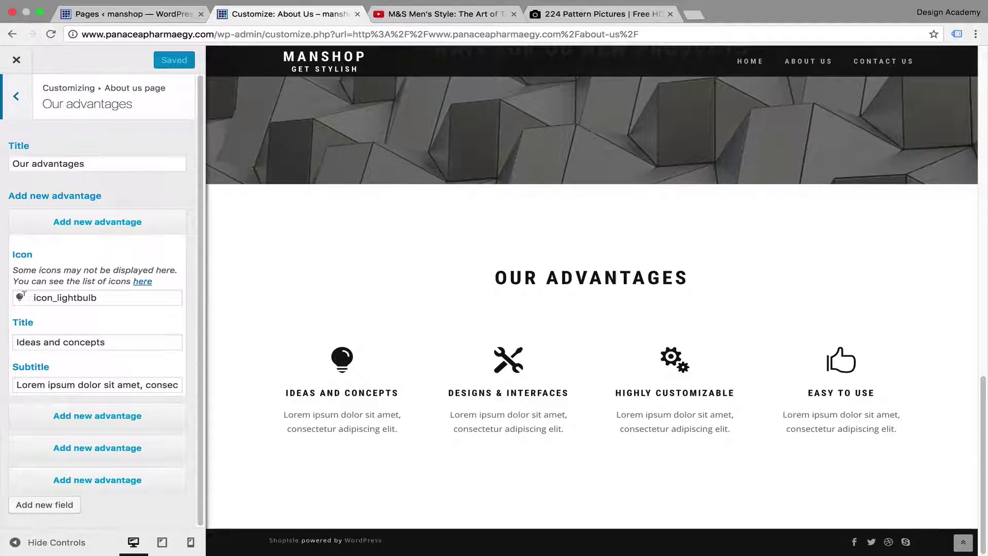
pyautogui.click(18, 297)
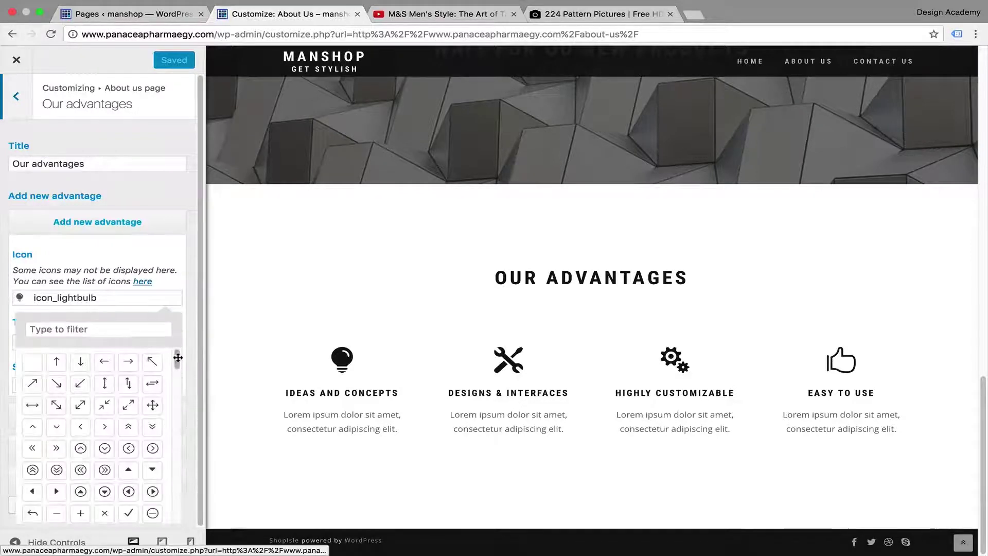
pyautogui.moveTo(176, 358)
pyautogui.mouseDown()
pyautogui.moveTo(165, 425)
pyautogui.moveTo(179, 512)
pyautogui.moveTo(178, 417)
pyautogui.mouseUp()
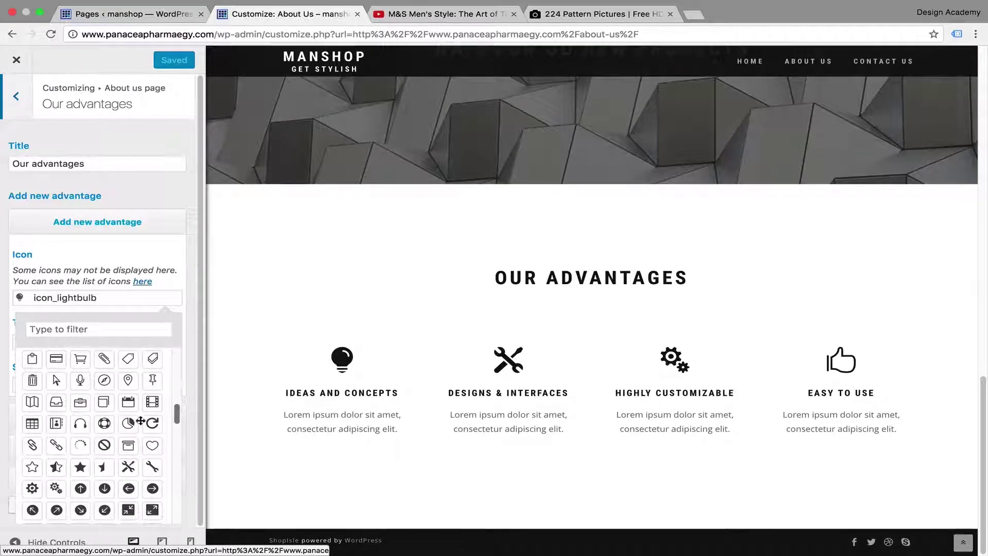
# Give the first advantage the star icon
pyautogui.click(80, 466)
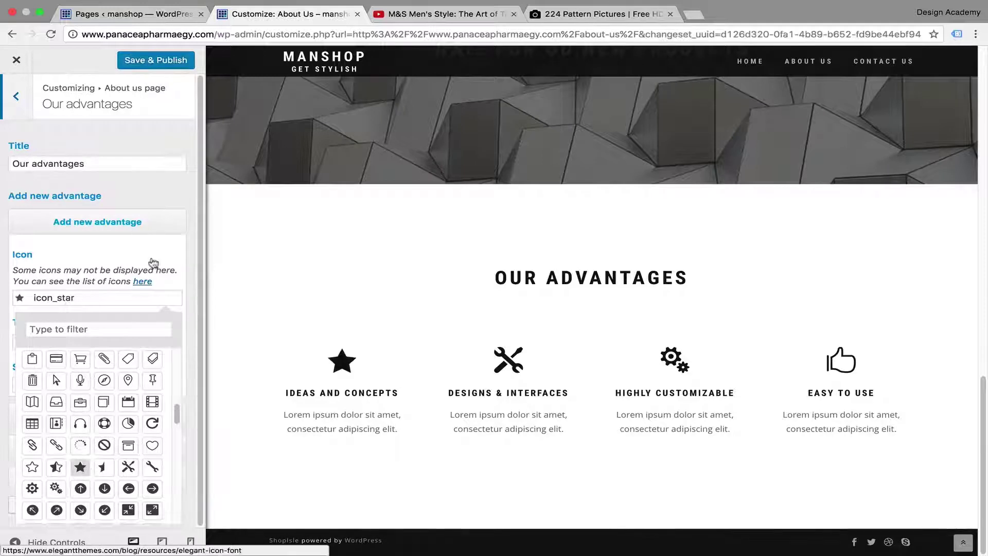
pyautogui.click(181, 298)
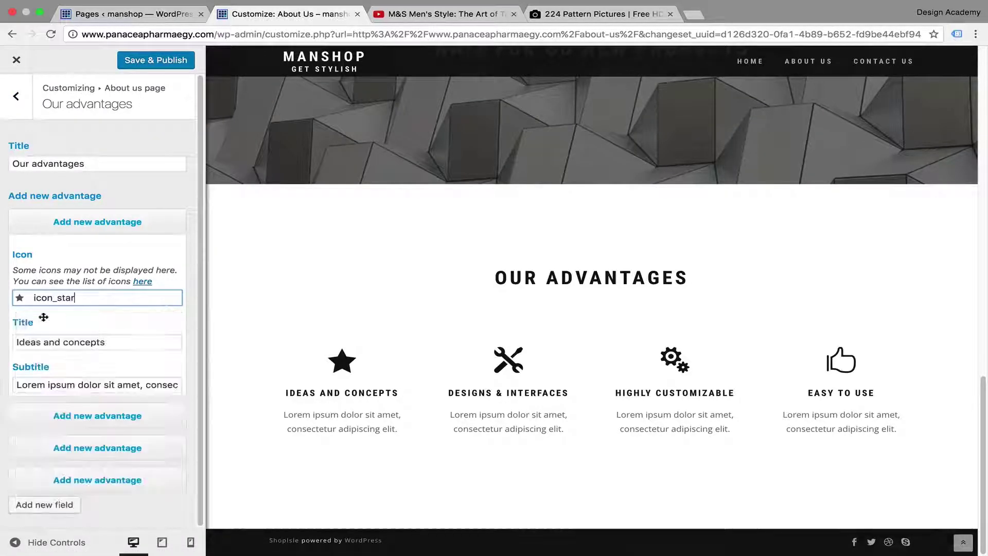
pyautogui.click(128, 340)
# Retitle it 'top fashion' with subtitle 'get all the new fashion trends with best prices in market'
pyautogui.tripleClick(127, 338)
pyautogui.write('top fashion')
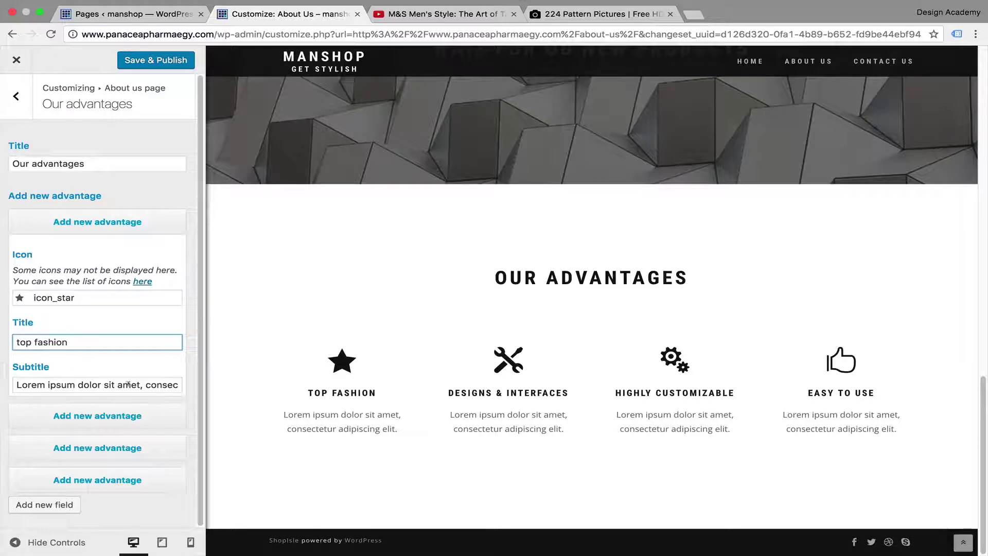
pyautogui.click(128, 383)
pyautogui.tripleClick(129, 383)
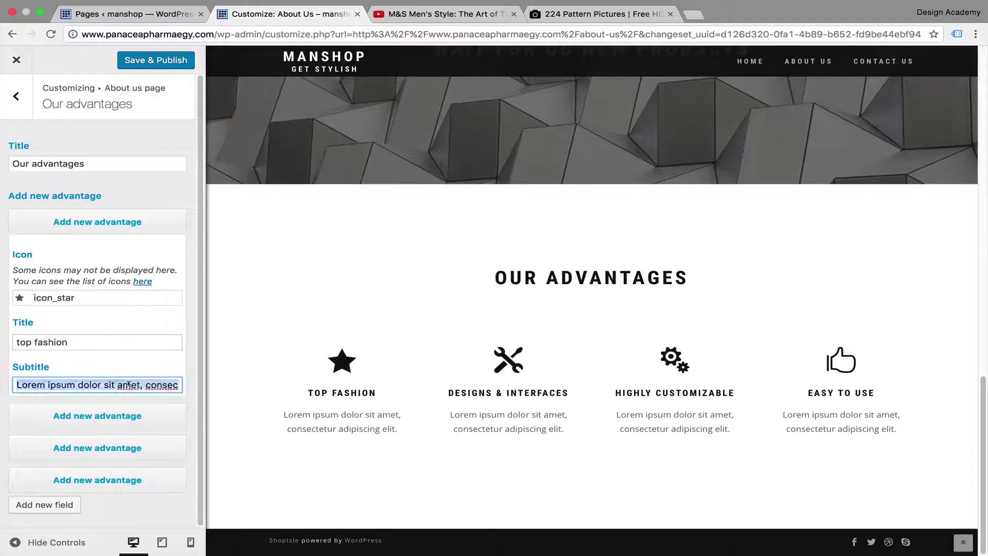
pyautogui.write('ge')
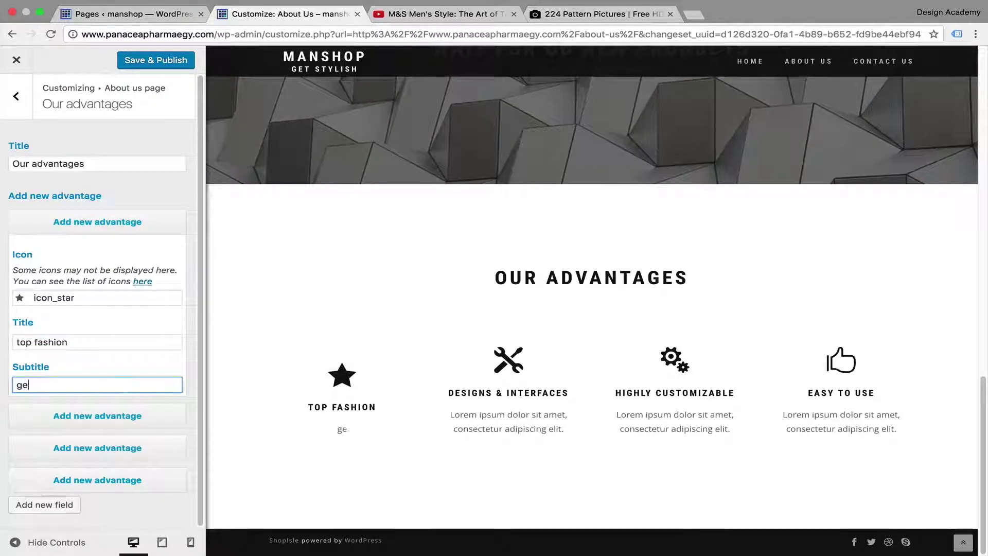
pyautogui.write('t all the new fashion trends with best ')
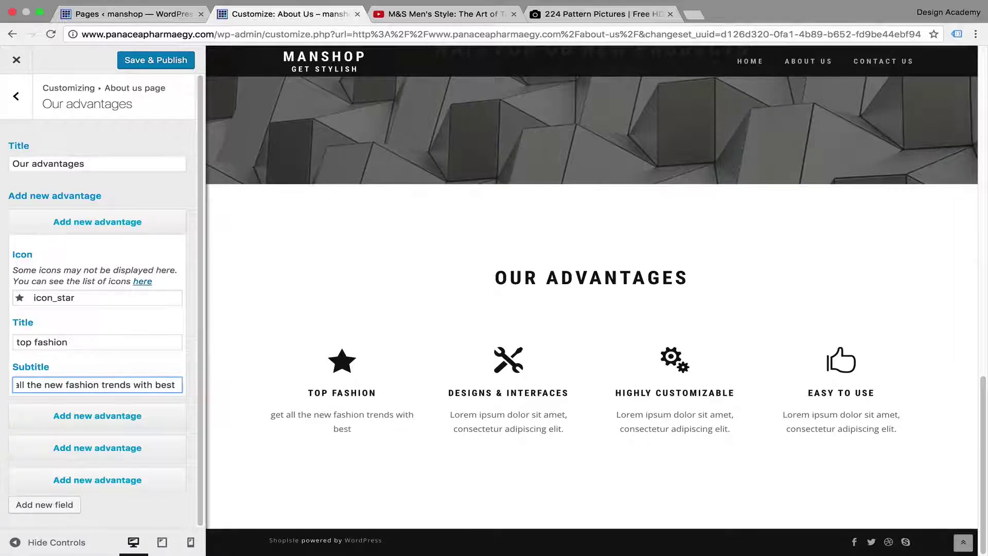
pyautogui.write('prices in market')
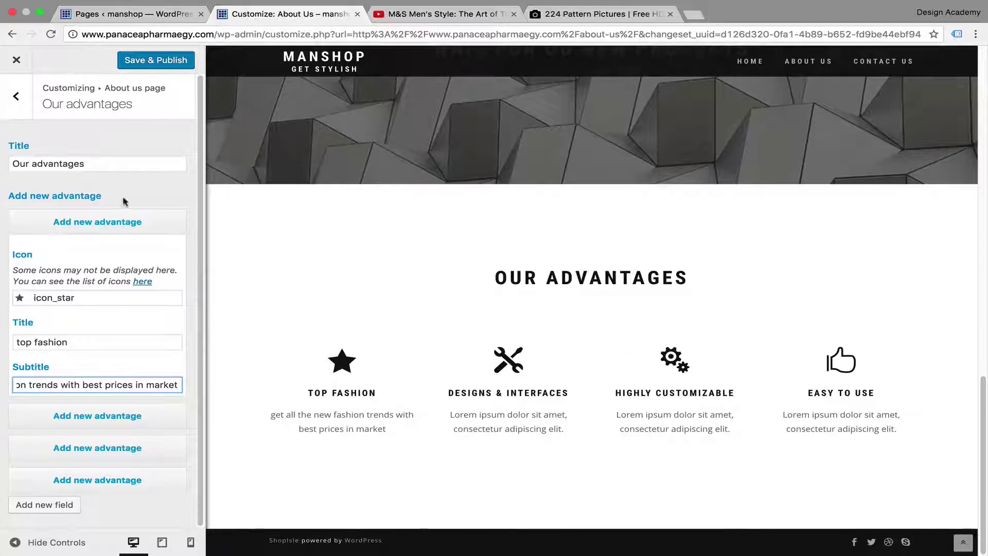
pyautogui.click(117, 223)
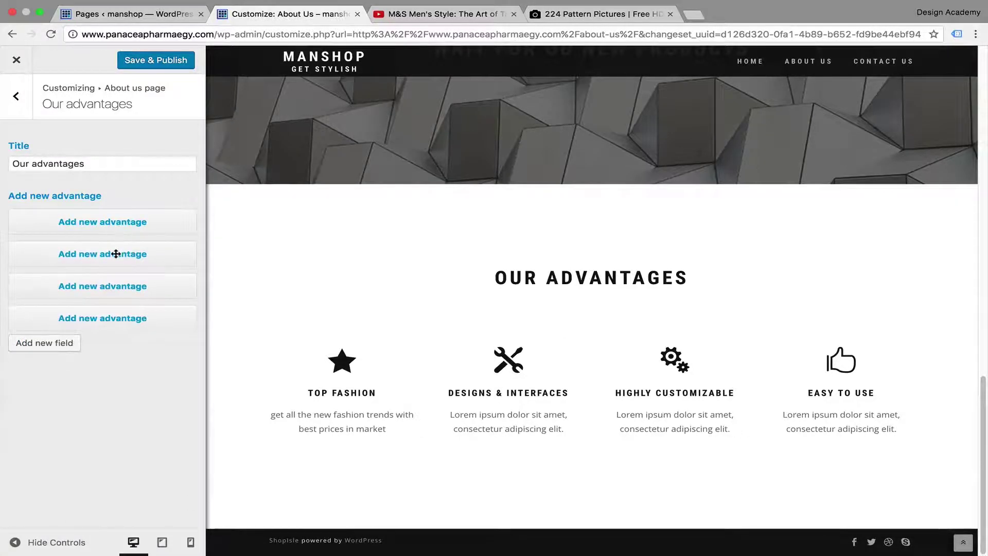
# Add a fifth advantage item using the icon_cloud icon
pyautogui.click(112, 254)
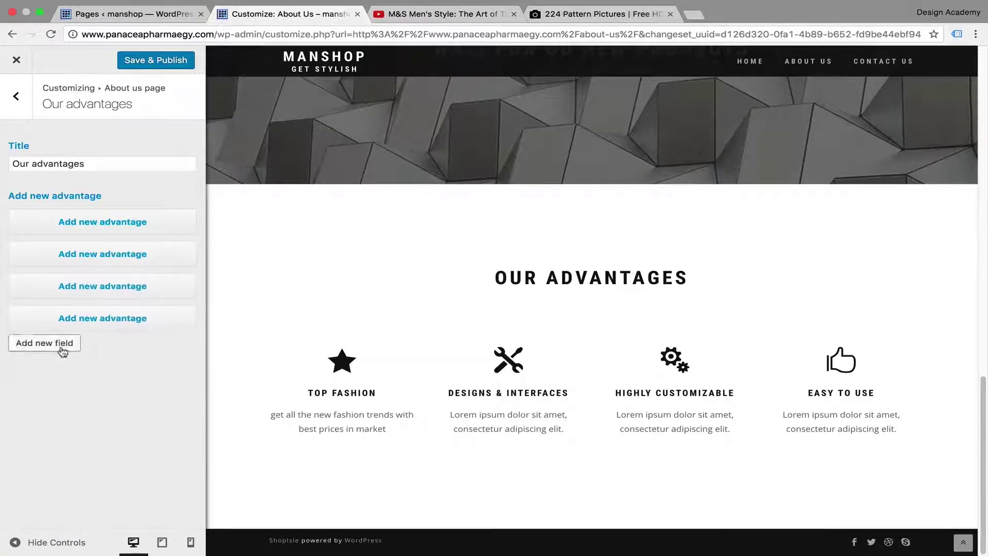
pyautogui.click(62, 351)
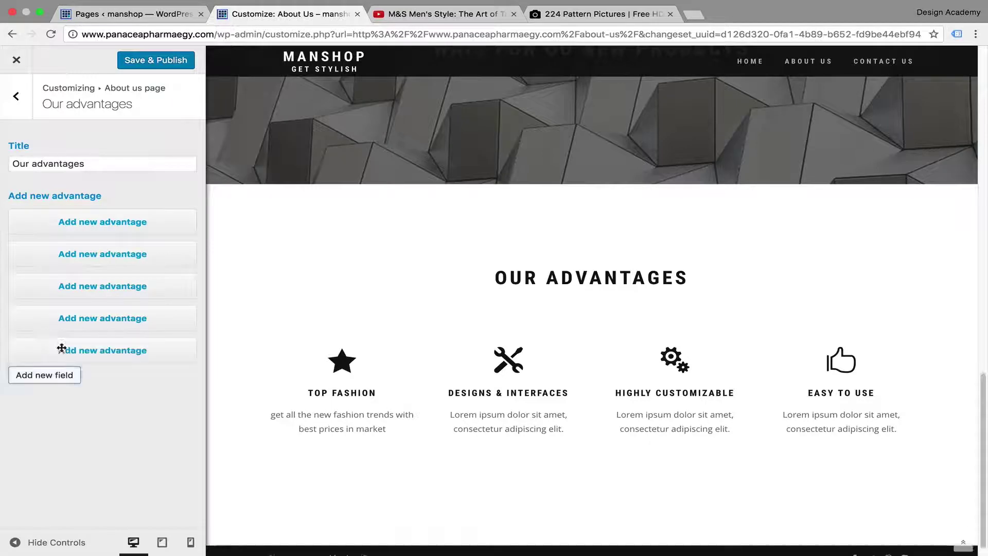
pyautogui.click(115, 353)
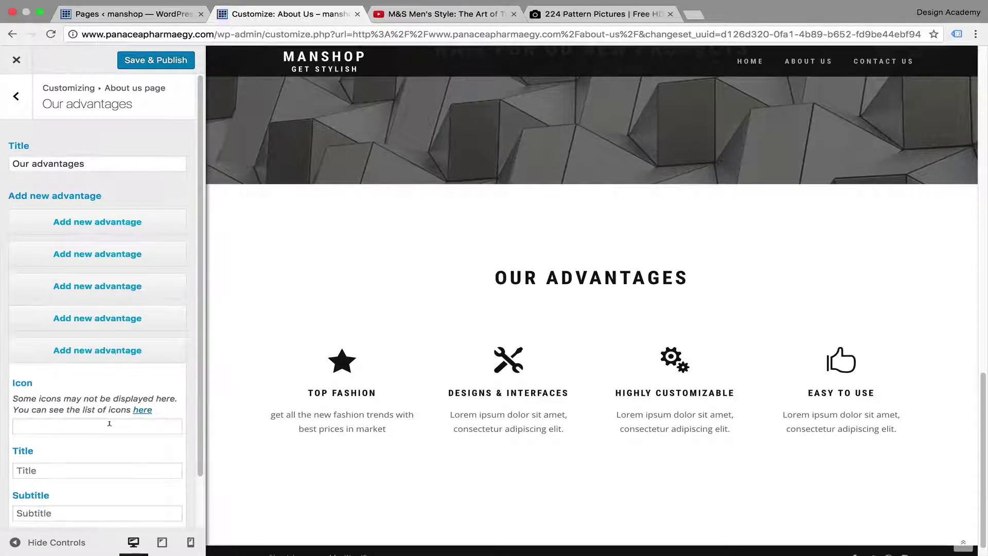
pyautogui.click(108, 424)
pyautogui.scroll(-2, 108, 423)
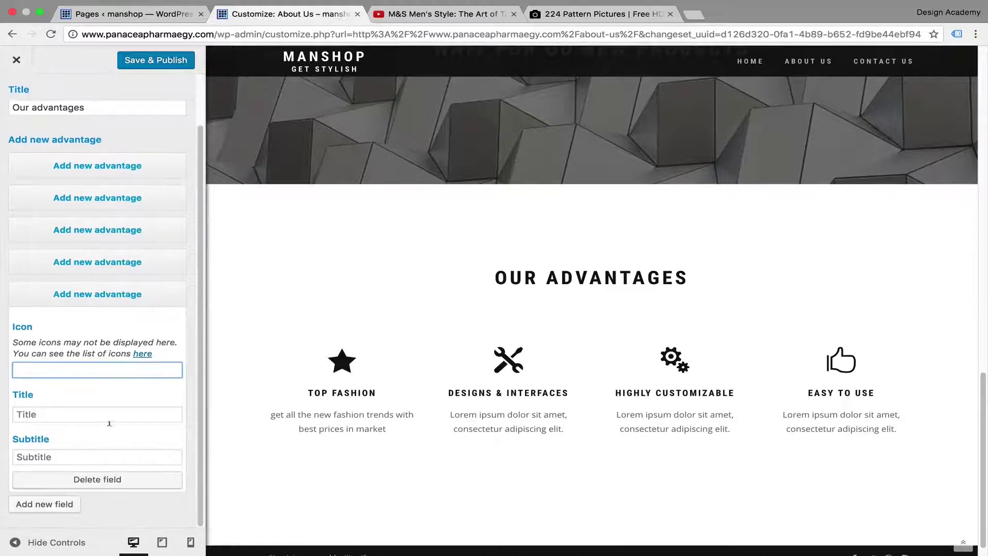
pyautogui.click(93, 381)
pyautogui.click(68, 464)
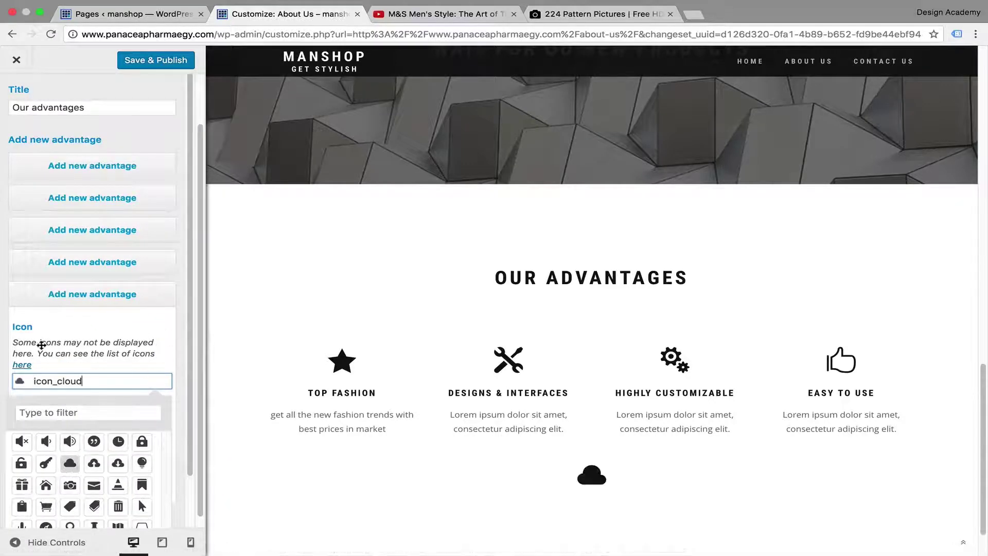
pyautogui.click(93, 345)
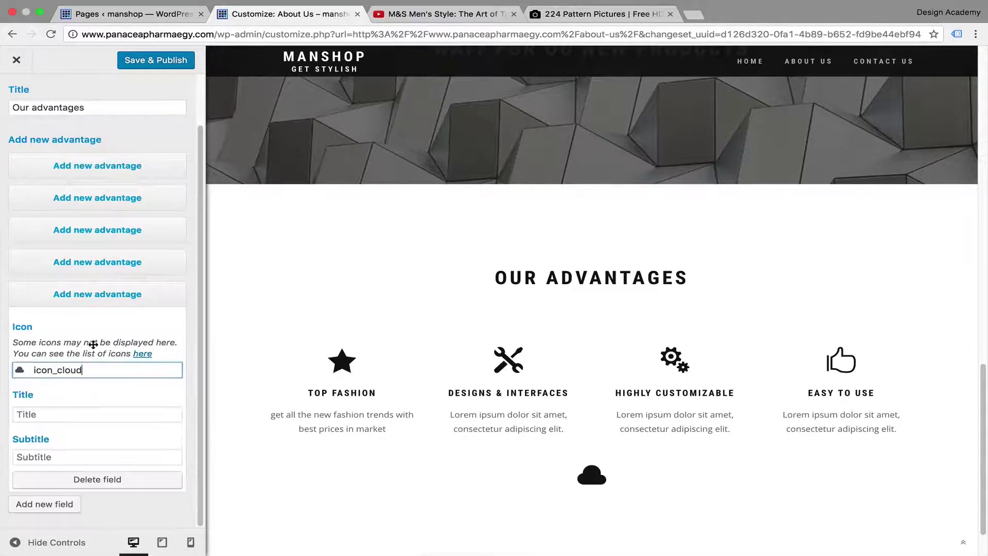
# Title it 'inspirational designs', subtitle it 'made with natural fabrics', and publish
pyautogui.click(101, 413)
pyautogui.write('inspirational designs')
pyautogui.press('Tab')
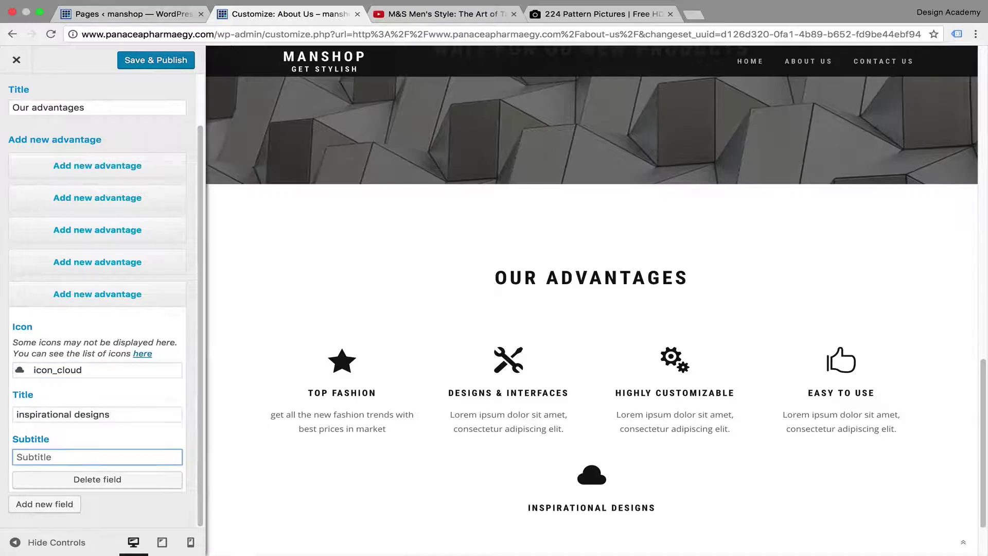
pyautogui.write('d')
pyautogui.press('BackSpace')
pyautogui.write('made with natural fabrics')
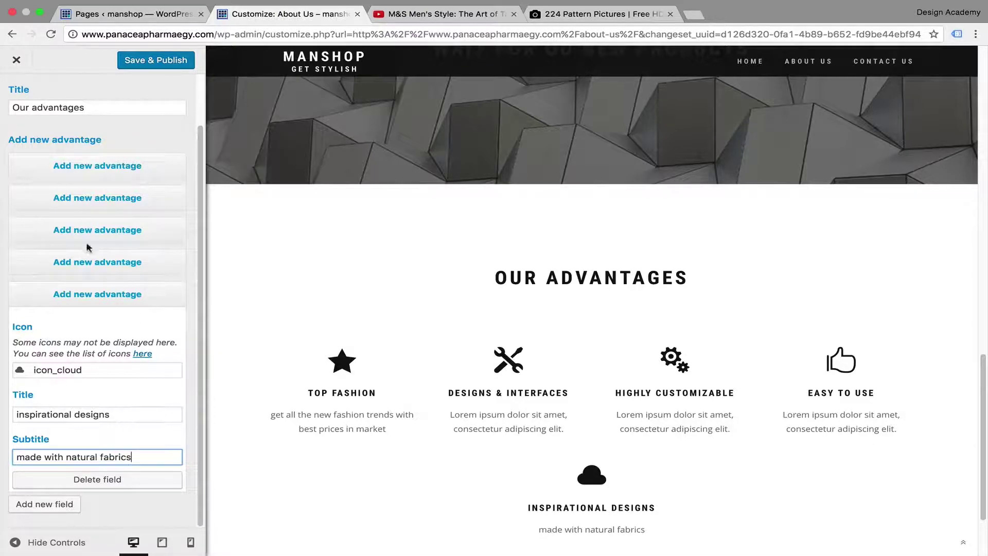
pyautogui.click(175, 58)
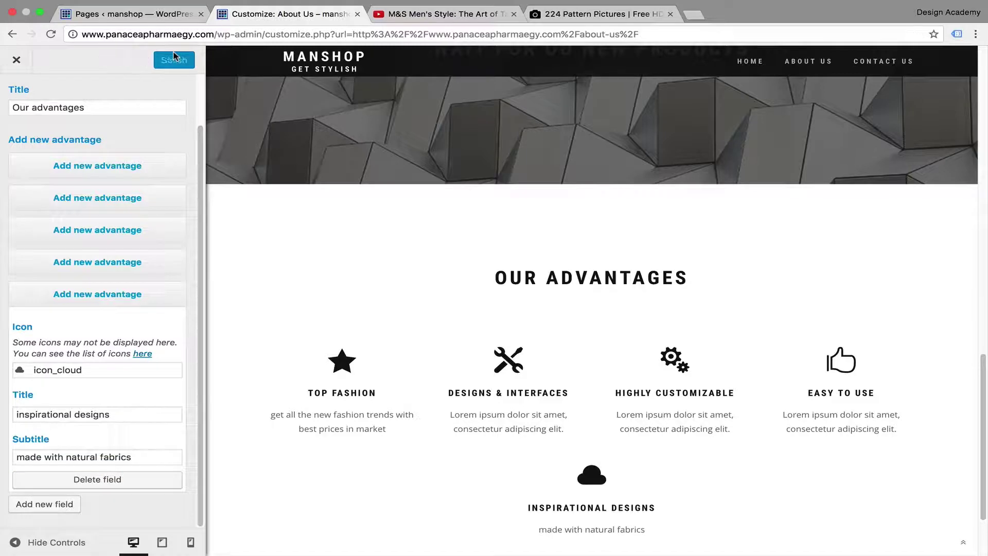
pyautogui.click(13, 58)
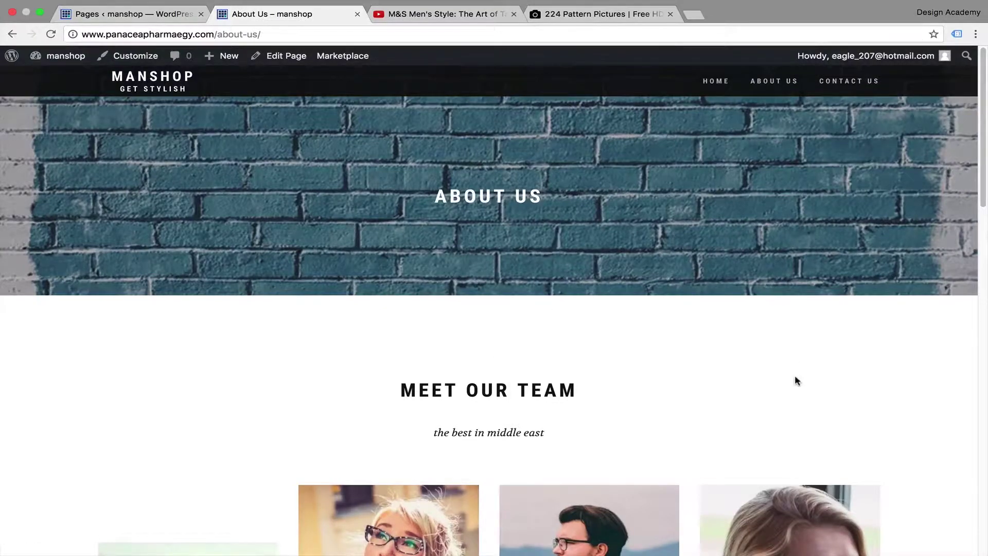
pyautogui.scroll(-10, 794, 379)
pyautogui.scroll(10, 795, 379)
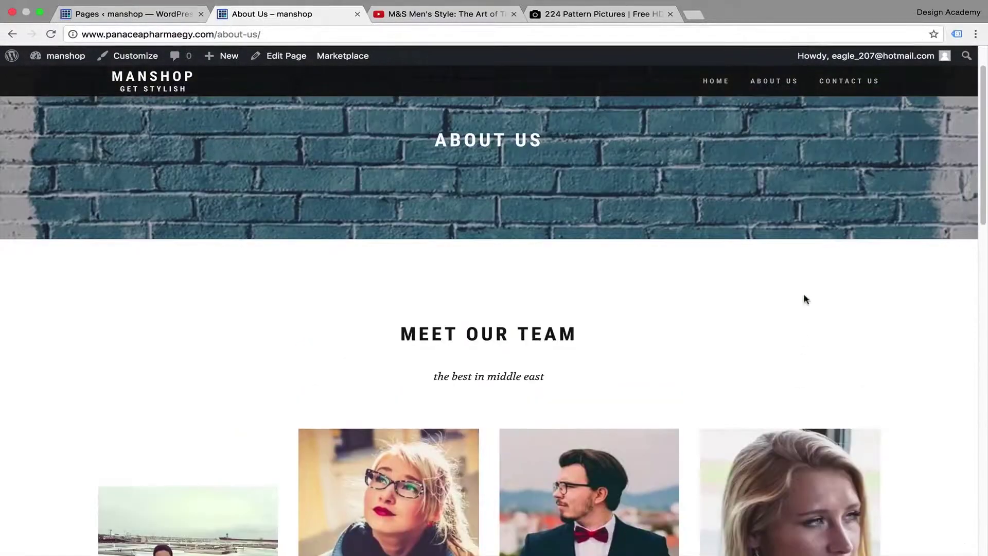
pyautogui.scroll(-2, 804, 298)
pyautogui.scroll(-2, 787, 255)
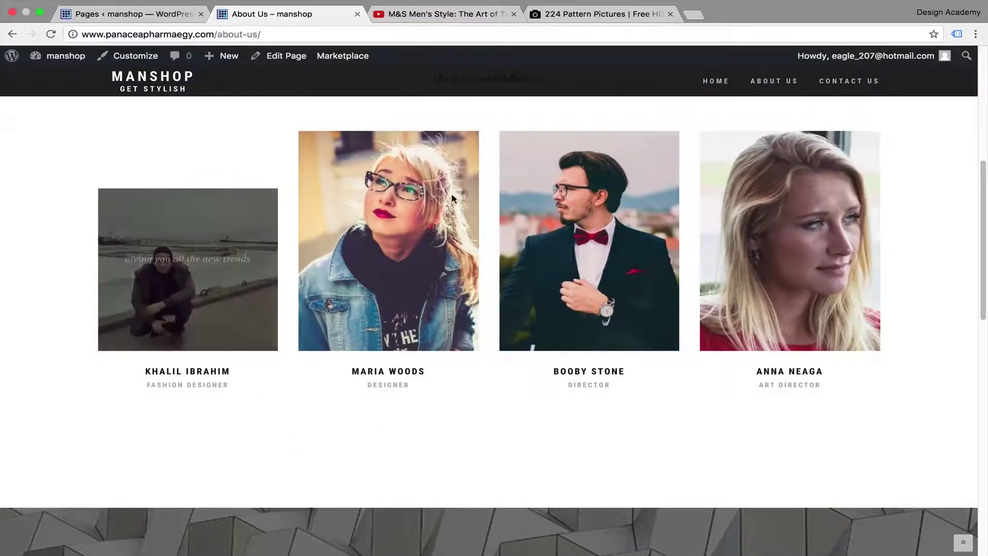
pyautogui.scroll(5, 670, 277)
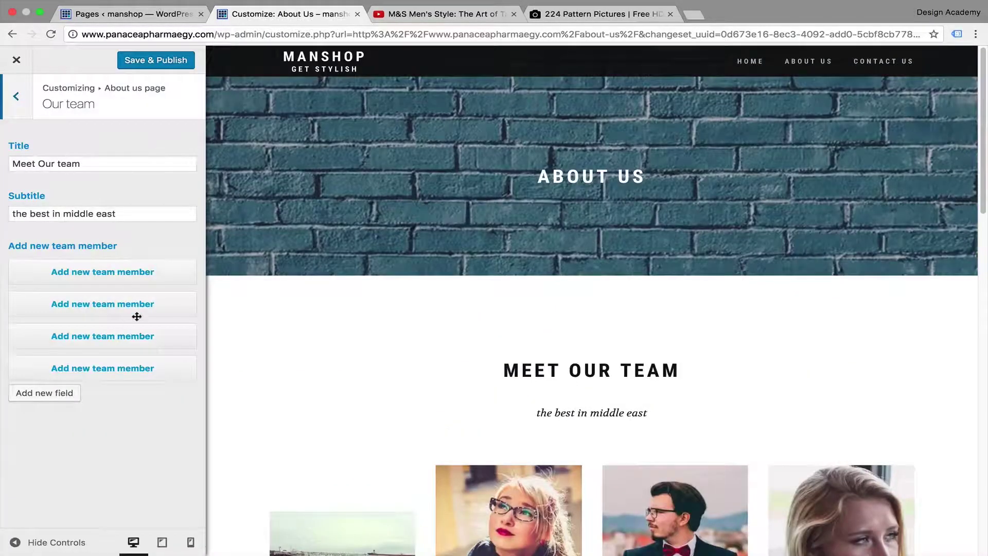
pyautogui.scroll(-4, 275, 412)
pyautogui.scroll(2, 275, 412)
pyautogui.click(151, 377)
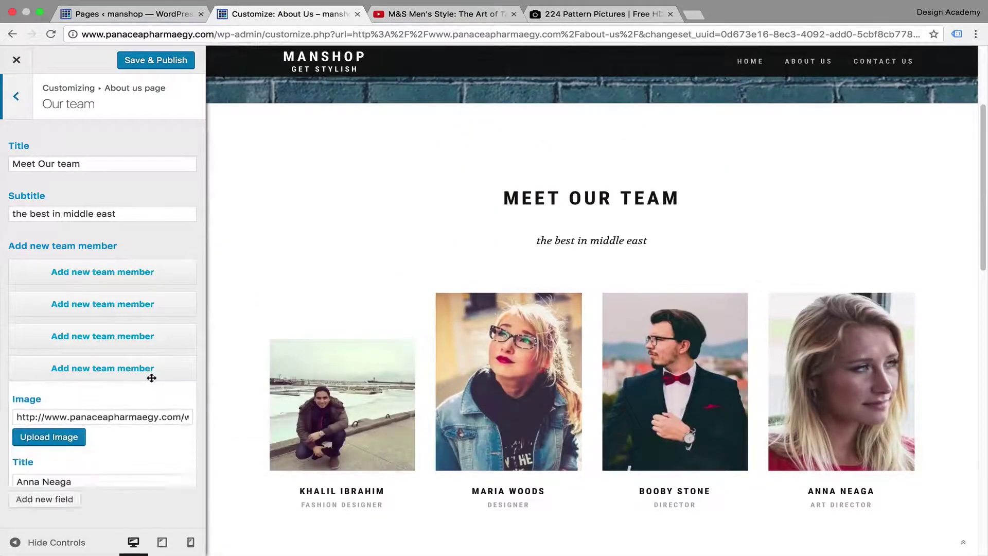
pyautogui.scroll(-2, 180, 398)
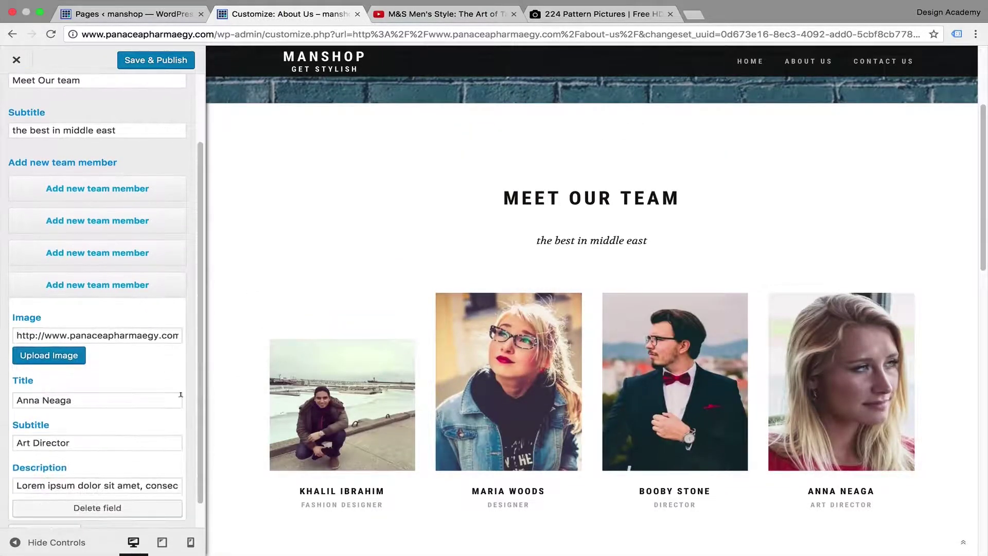
pyautogui.scroll(-1, 181, 398)
pyautogui.click(105, 476)
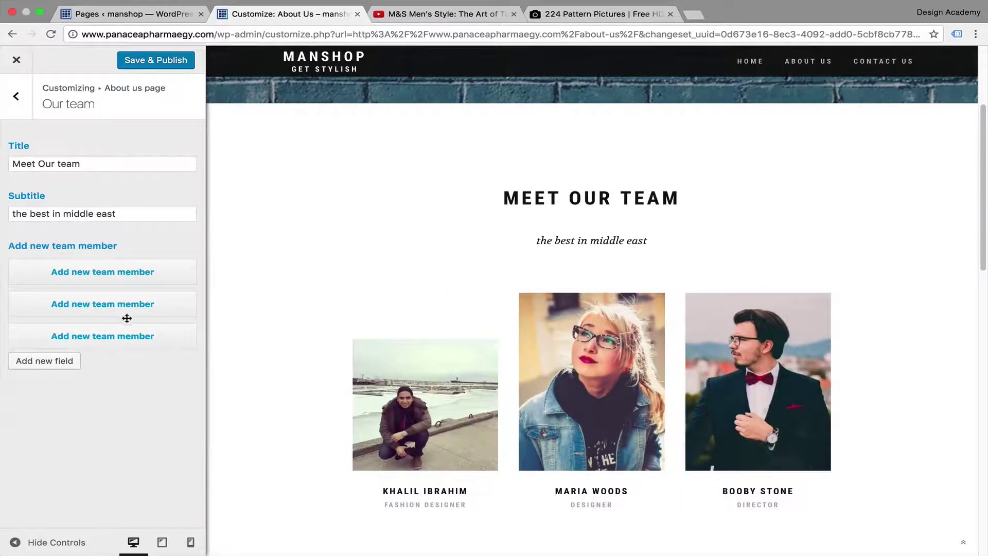
pyautogui.click(110, 335)
pyautogui.scroll(-2, 141, 475)
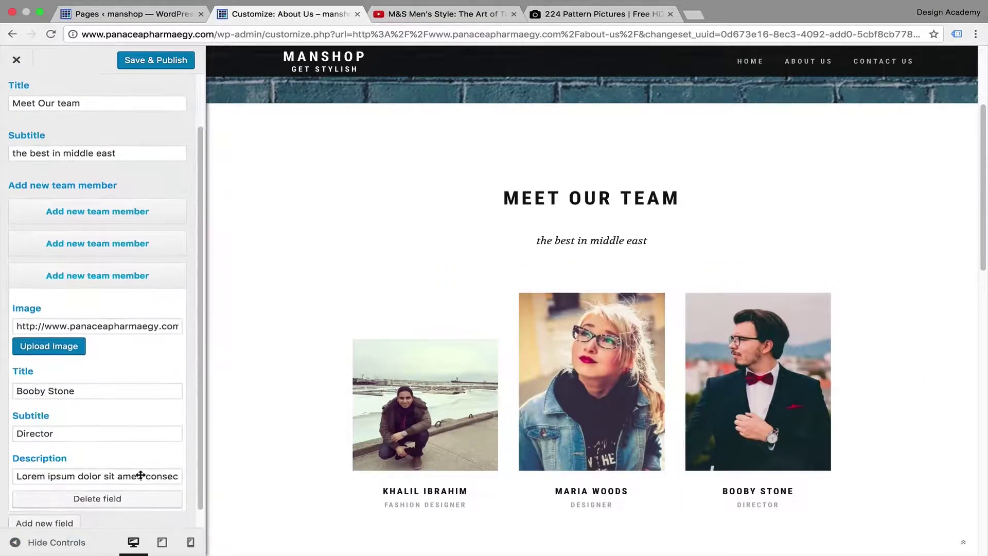
pyautogui.click(96, 497)
pyautogui.click(185, 62)
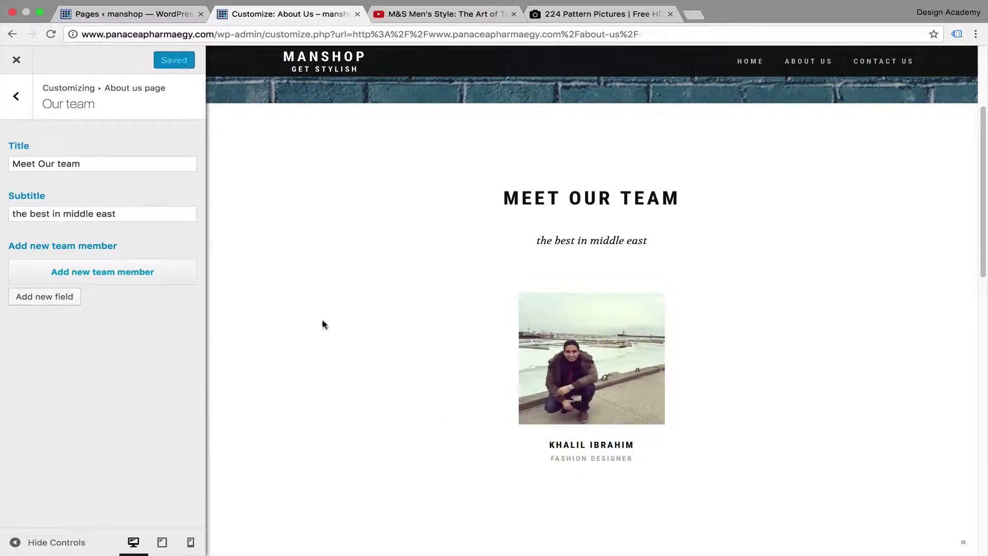
pyautogui.scroll(3, 323, 324)
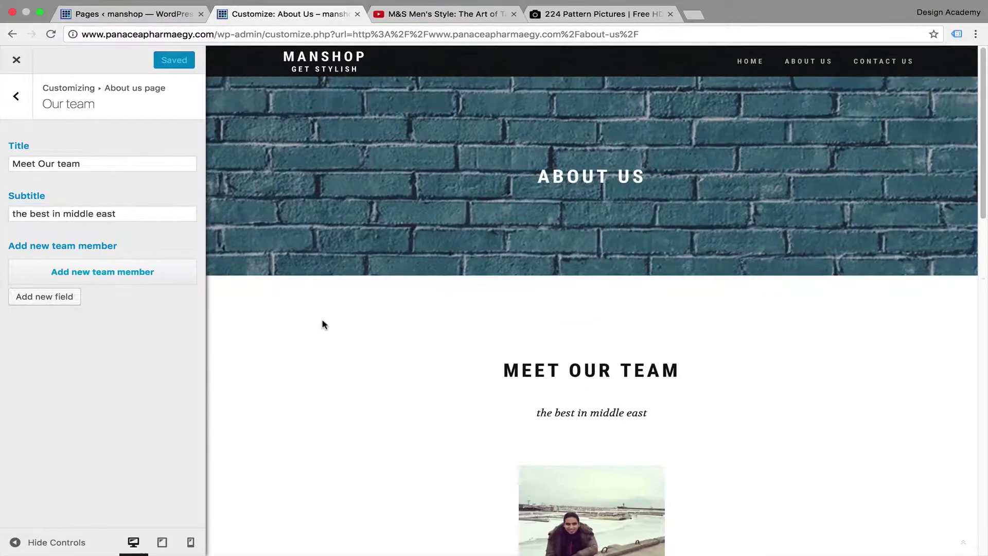
# Play the M&S tailoring ad from the live page's video banner, then close it
pyautogui.click(16, 60)
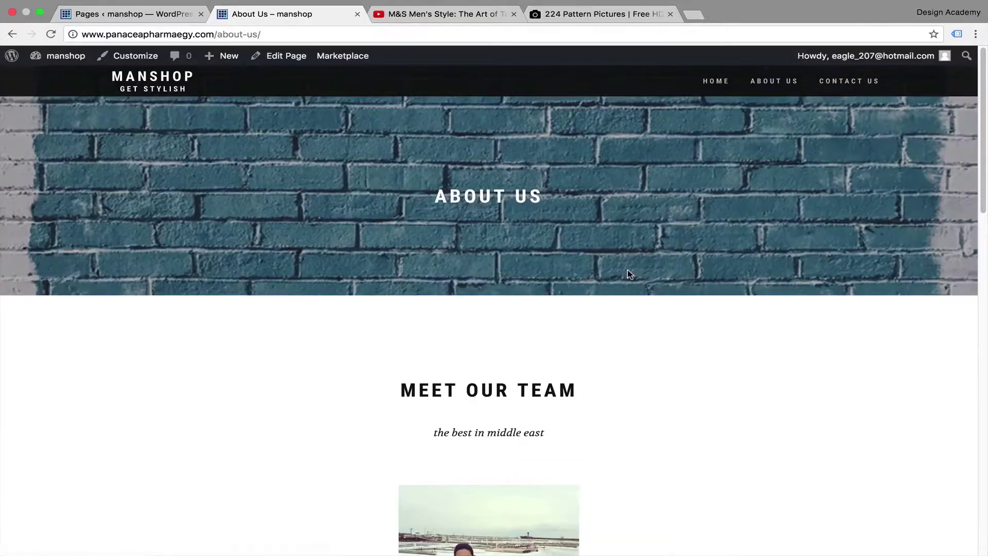
pyautogui.scroll(-10, 626, 271)
pyautogui.scroll(-5, 627, 271)
pyautogui.scroll(4, 628, 270)
pyautogui.scroll(6, 627, 270)
pyautogui.scroll(-5, 628, 270)
pyautogui.scroll(1, 628, 270)
pyautogui.scroll(1, 628, 270)
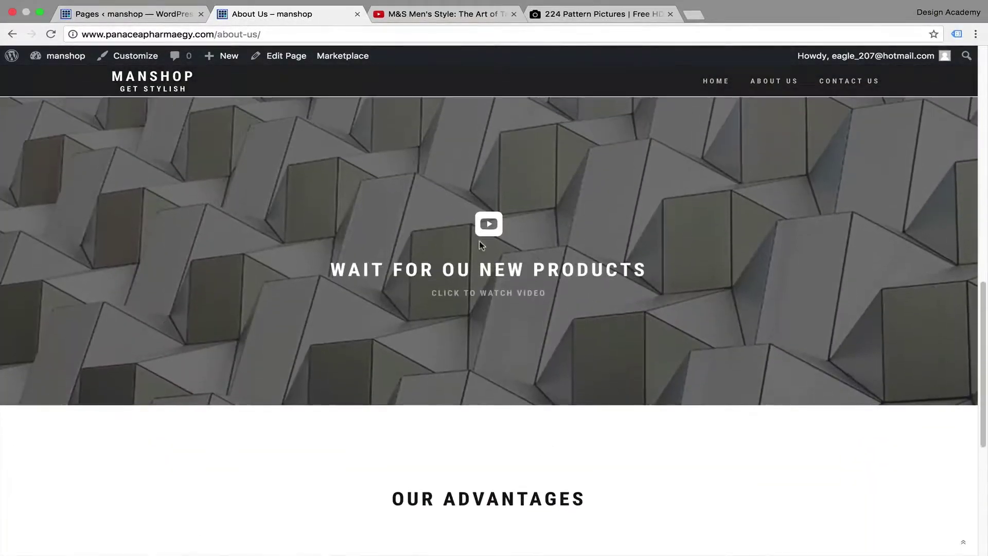
pyautogui.press('XF86AudioMute')
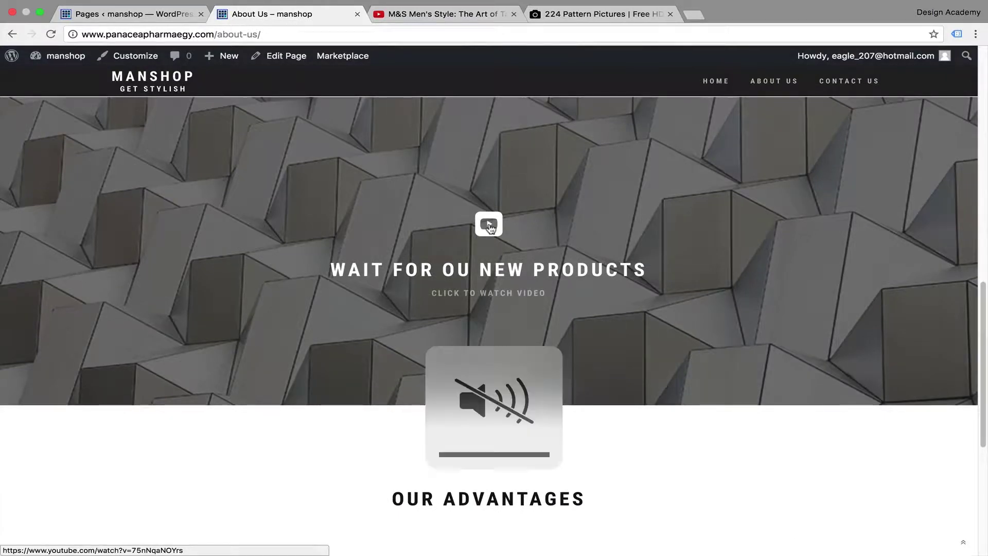
pyautogui.press('XF86AudioMute')
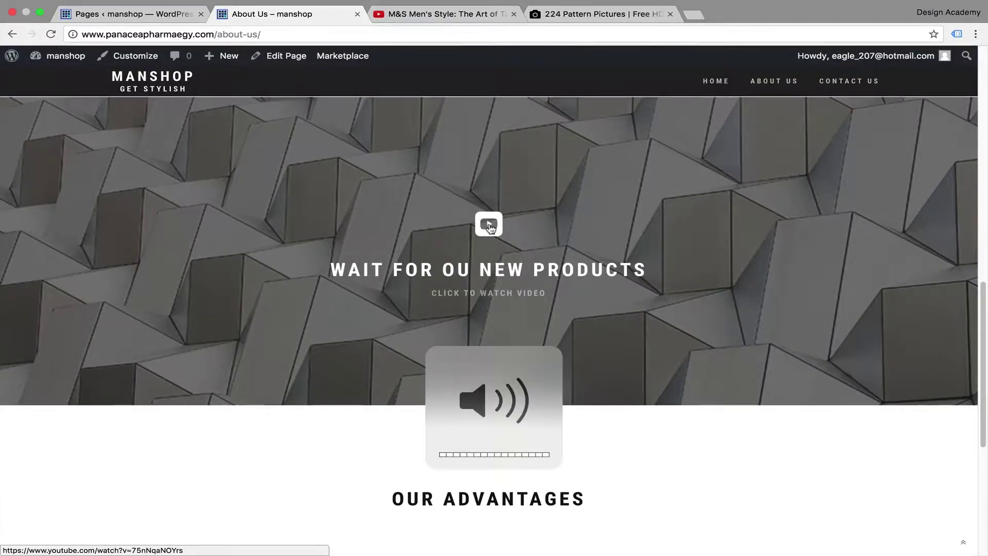
pyautogui.click(489, 225)
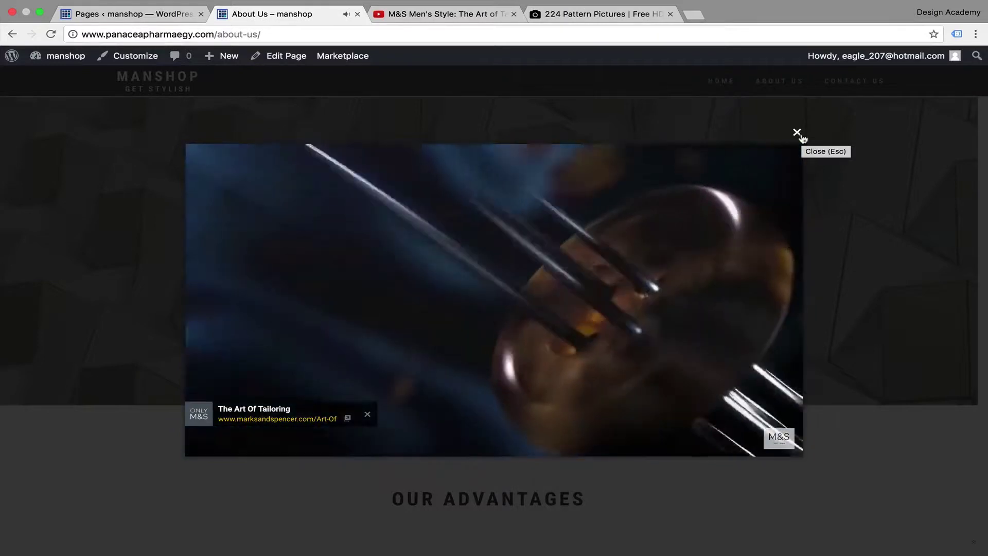
pyautogui.click(797, 134)
pyautogui.scroll(1, 339, 443)
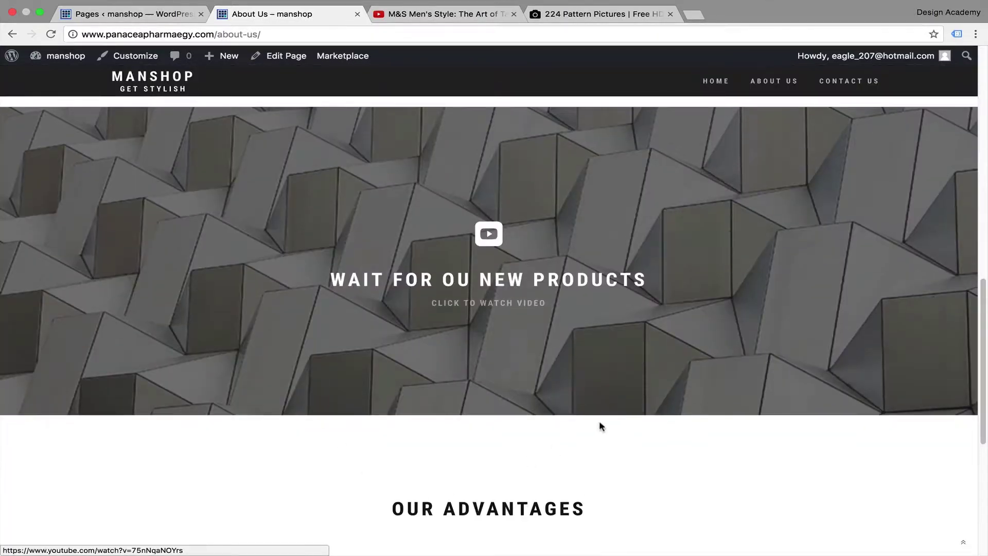